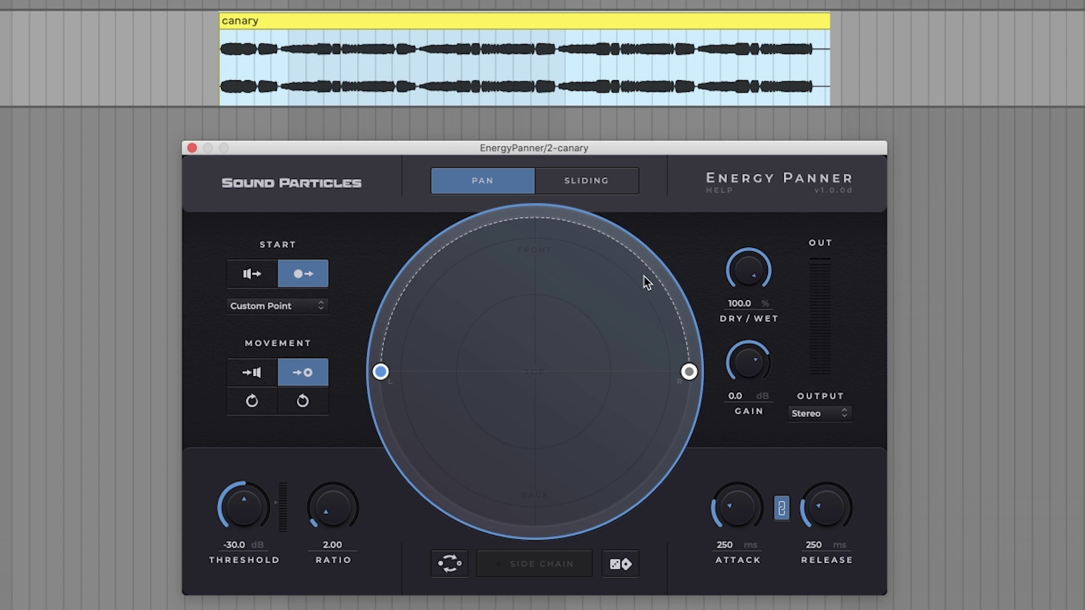
# Switch the panner to sliding mode and start playback of the canary clip.
pyautogui.click(380, 371)
pyautogui.click(226, 119)
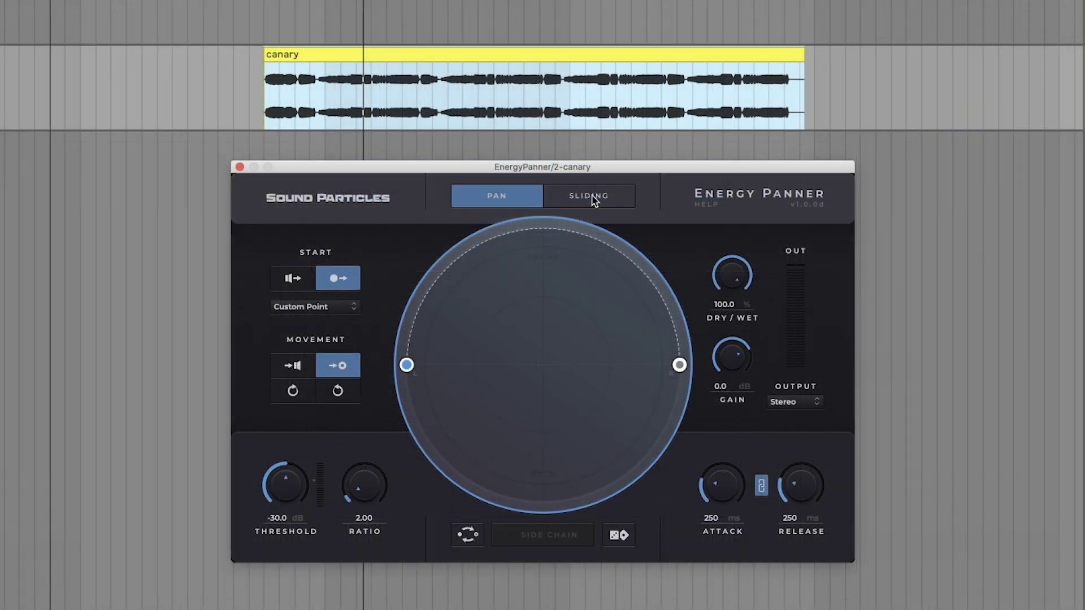
pyautogui.click(594, 200)
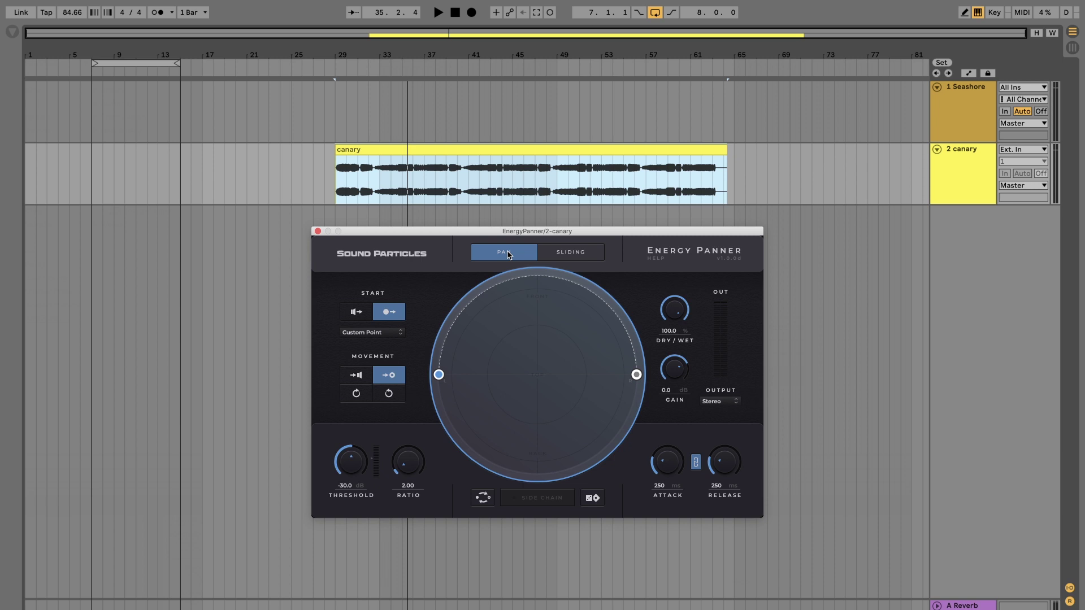
pyautogui.click(584, 252)
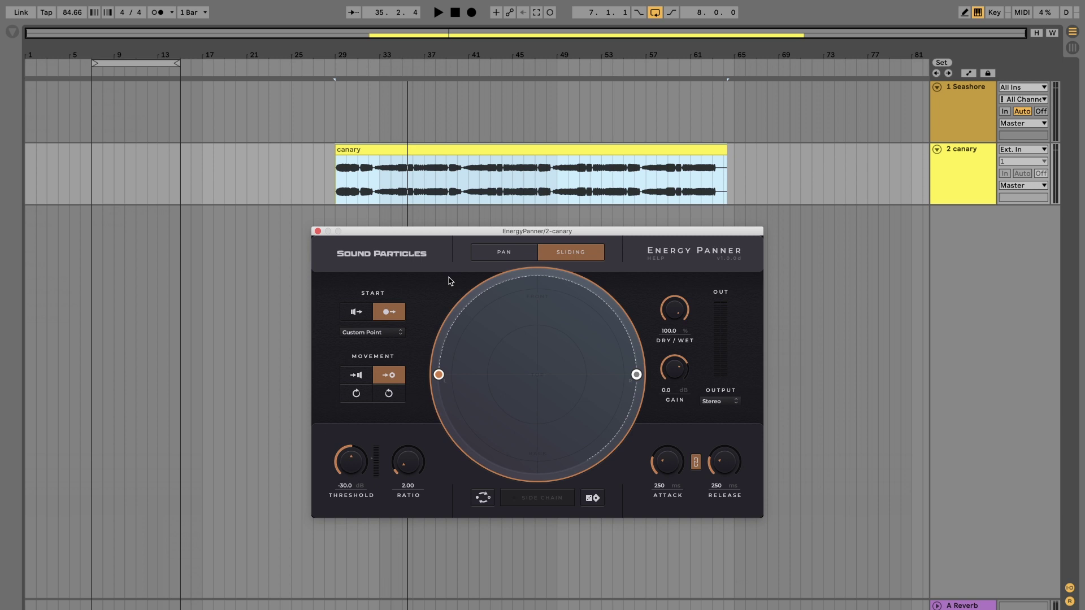
pyautogui.press('space')
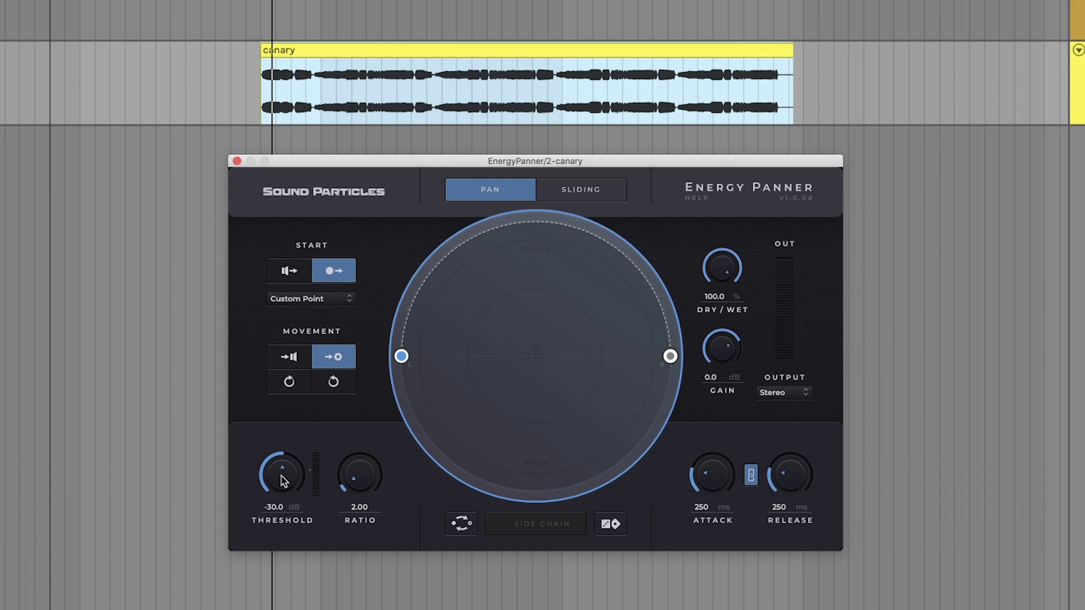
# Sweep the detection threshold up and down, settling it at -17.4 dB.
pyautogui.moveTo(282, 480); pyautogui.dragTo(288, 421)
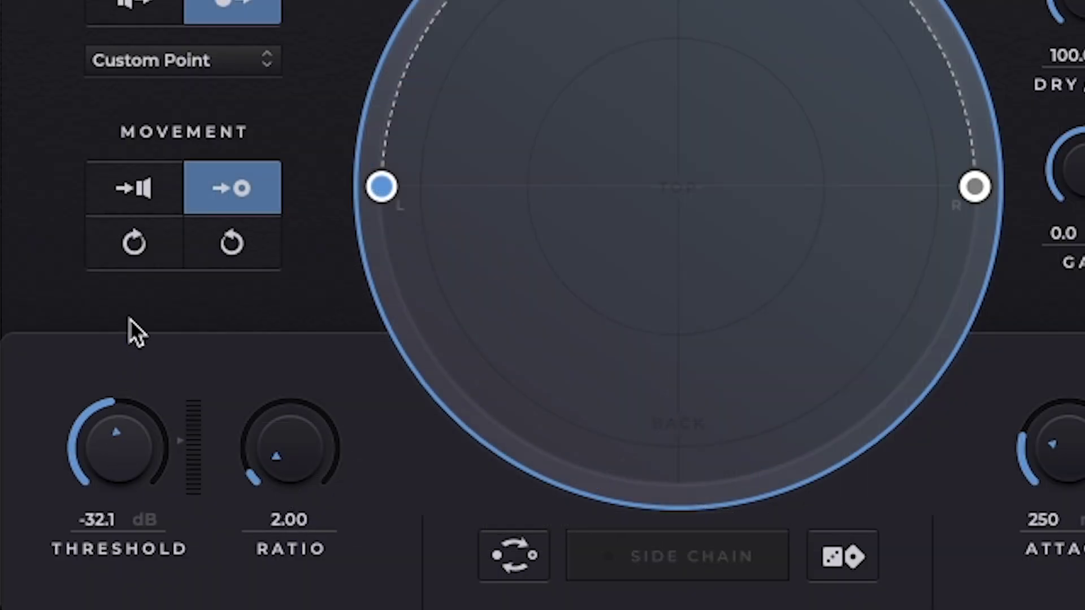
pyautogui.moveTo(130, 319); pyautogui.dragTo(160, 277)
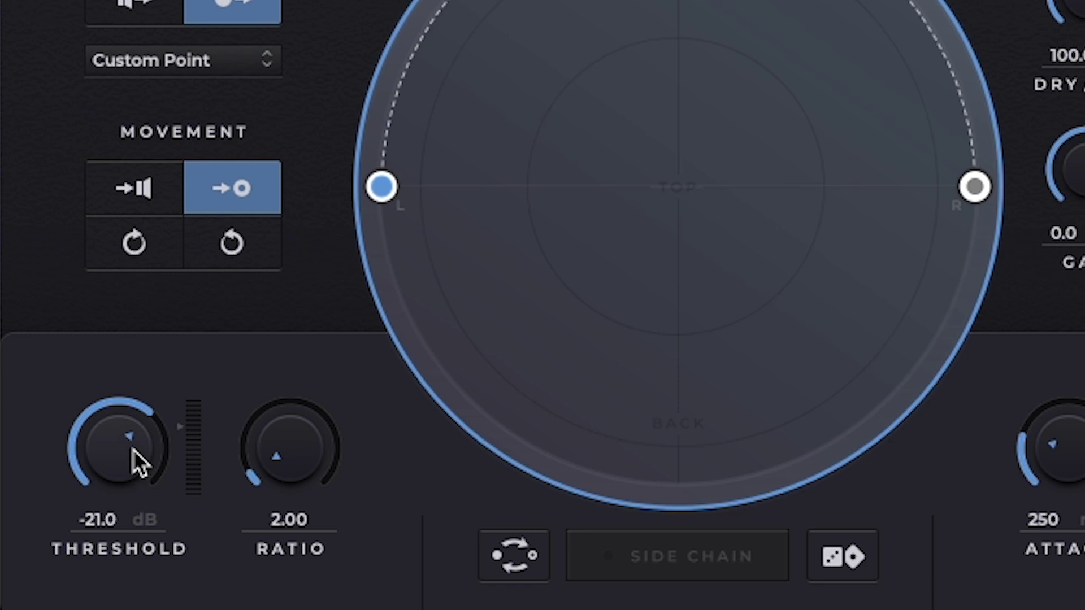
pyautogui.moveTo(134, 446); pyautogui.dragTo(139, 439)
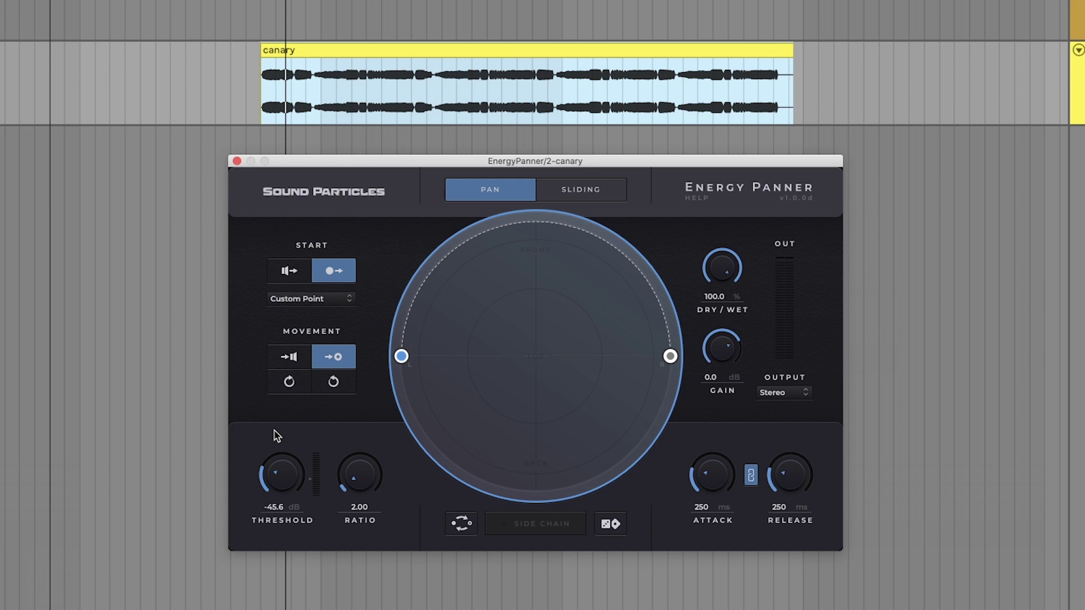
pyautogui.moveTo(286, 483); pyautogui.dragTo(286, 493)
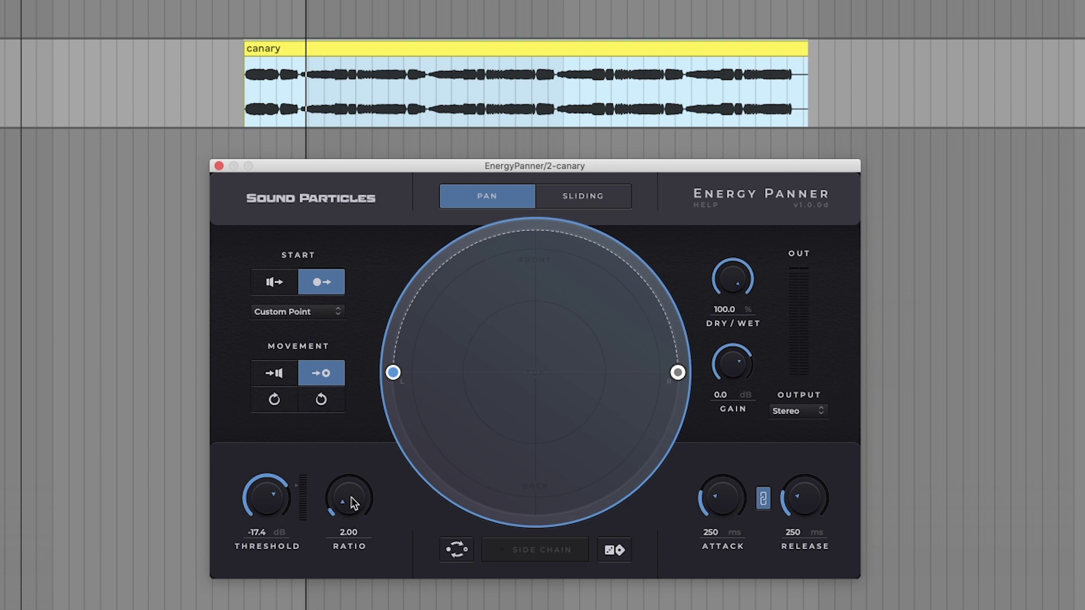
# Sweep the ratio from its 1.00 minimum to 100, settling at 9.02.
pyautogui.moveTo(354, 502); pyautogui.dragTo(351, 525)
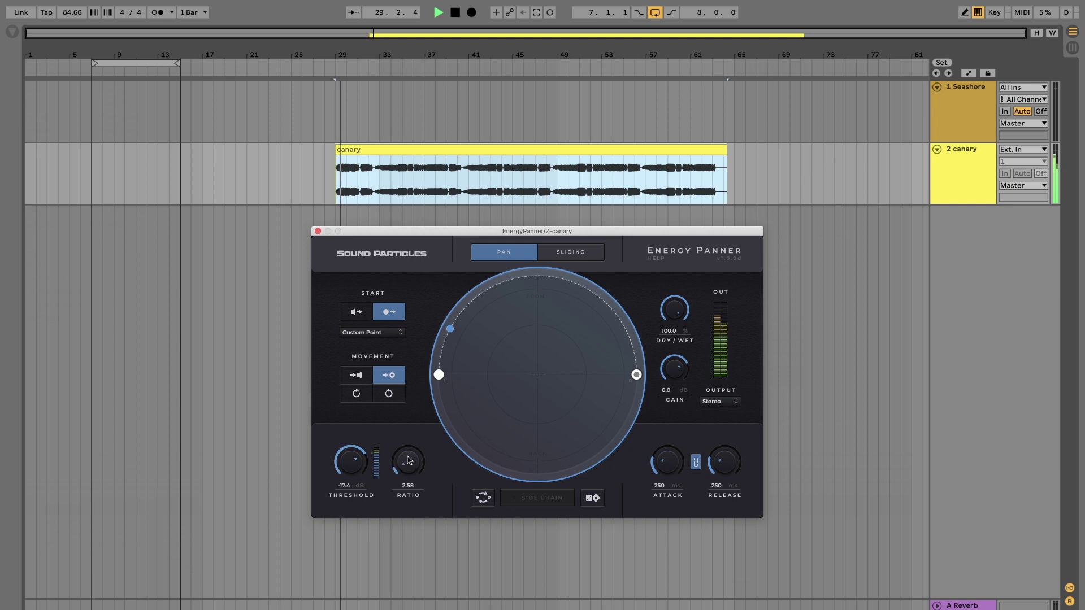
pyautogui.moveTo(409, 455)
pyautogui.mouseDown()
pyautogui.moveTo(416, 437)
pyautogui.moveTo(412, 462)
pyautogui.moveTo(421, 453)
pyautogui.mouseUp()
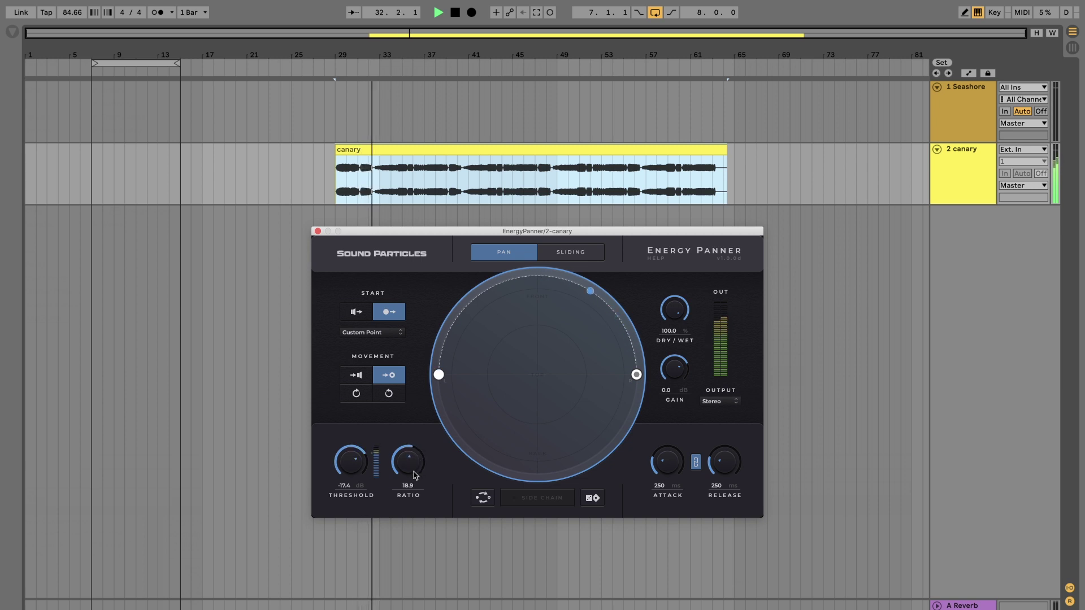
pyautogui.moveTo(410, 475); pyautogui.dragTo(421, 410)
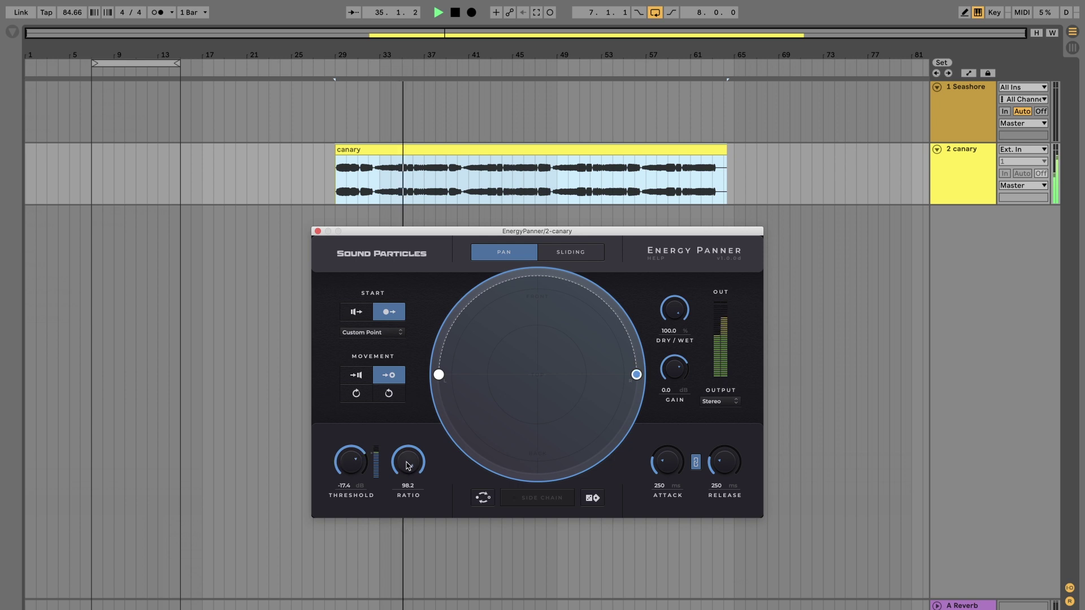
pyautogui.moveTo(406, 470); pyautogui.dragTo(405, 474)
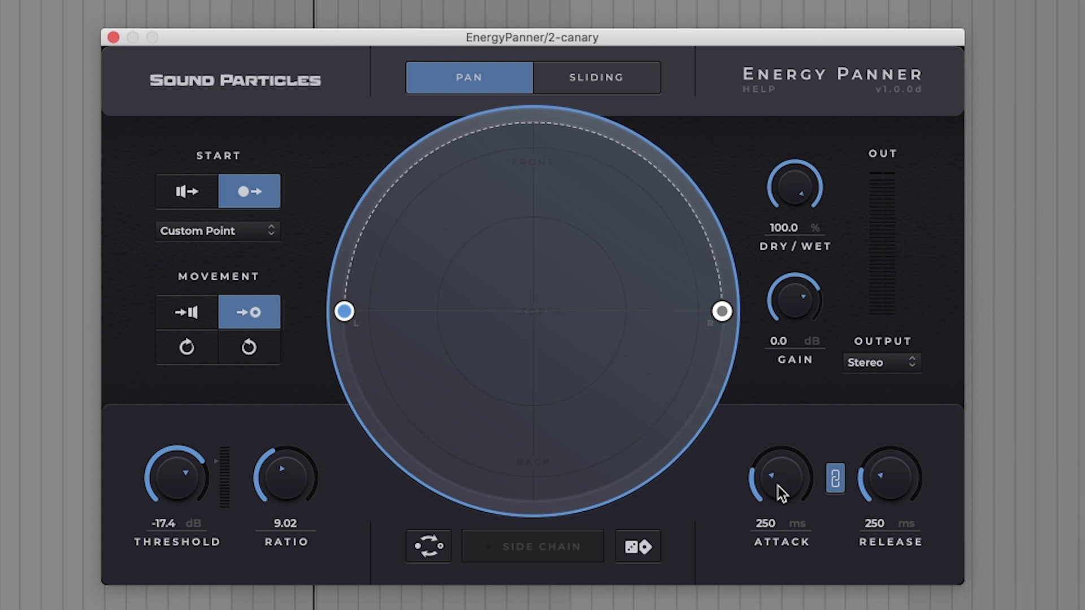
# Raise linked attack and release to about 347 ms, then unlink and adjust them separately.
pyautogui.moveTo(777, 485); pyautogui.dragTo(776, 478)
pyautogui.moveTo(890, 478); pyautogui.dragTo(889, 479)
pyautogui.moveTo(785, 485)
pyautogui.mouseDown()
pyautogui.moveTo(794, 459)
pyautogui.moveTo(810, 481)
pyautogui.mouseUp()
pyautogui.click(836, 481)
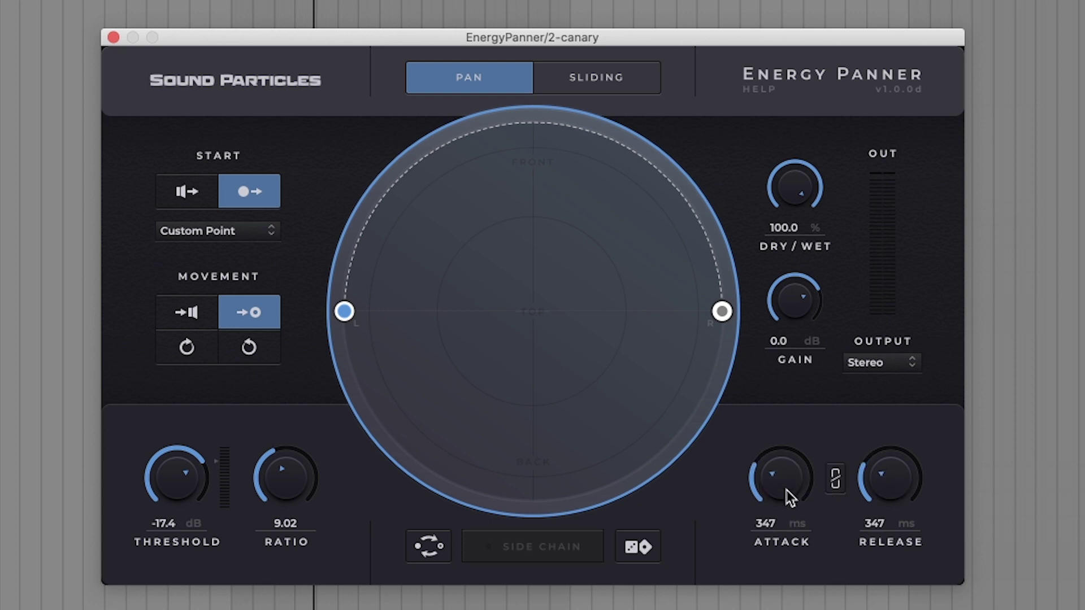
pyautogui.moveTo(783, 488)
pyautogui.mouseDown()
pyautogui.moveTo(784, 500)
pyautogui.moveTo(785, 491)
pyautogui.mouseUp()
pyautogui.moveTo(886, 481); pyautogui.dragTo(888, 498)
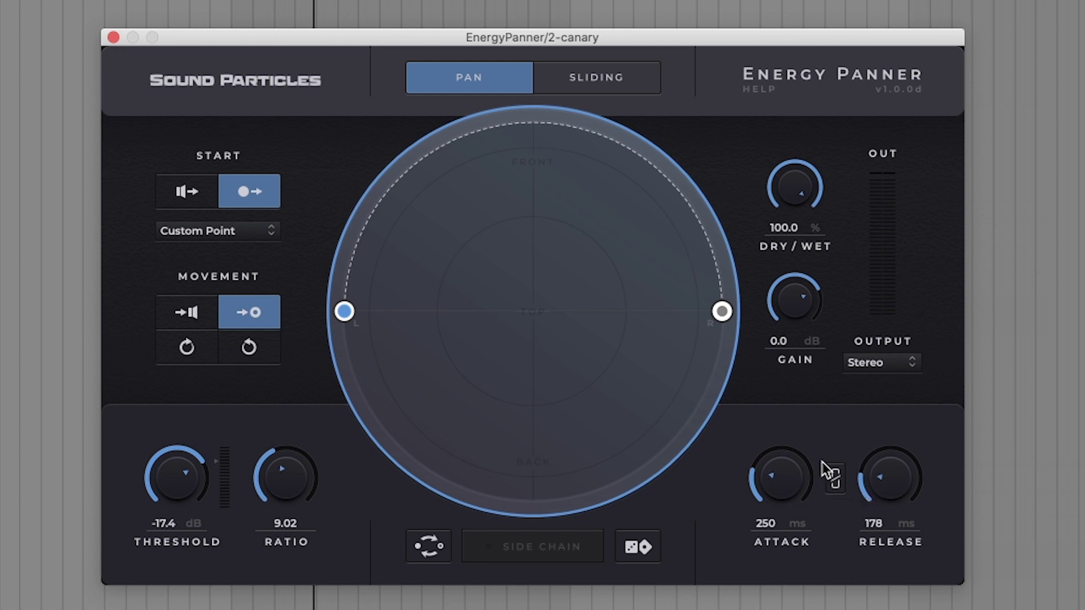
pyautogui.press('space')
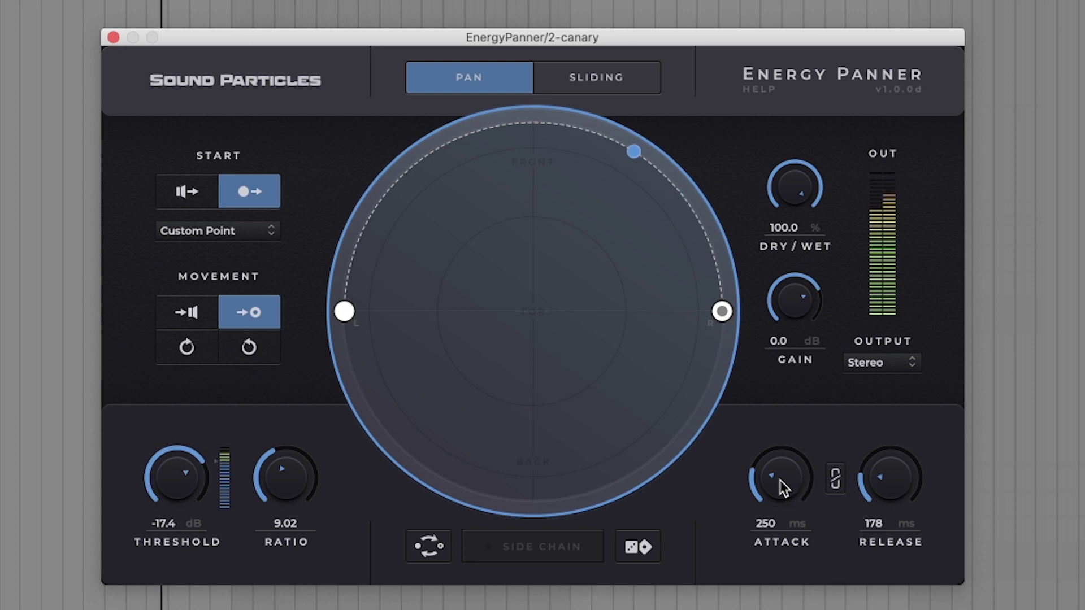
# During playback, sweep attack and release between 1 ms and several seconds, ending at 570 ms.
pyautogui.moveTo(779, 480); pyautogui.dragTo(777, 526)
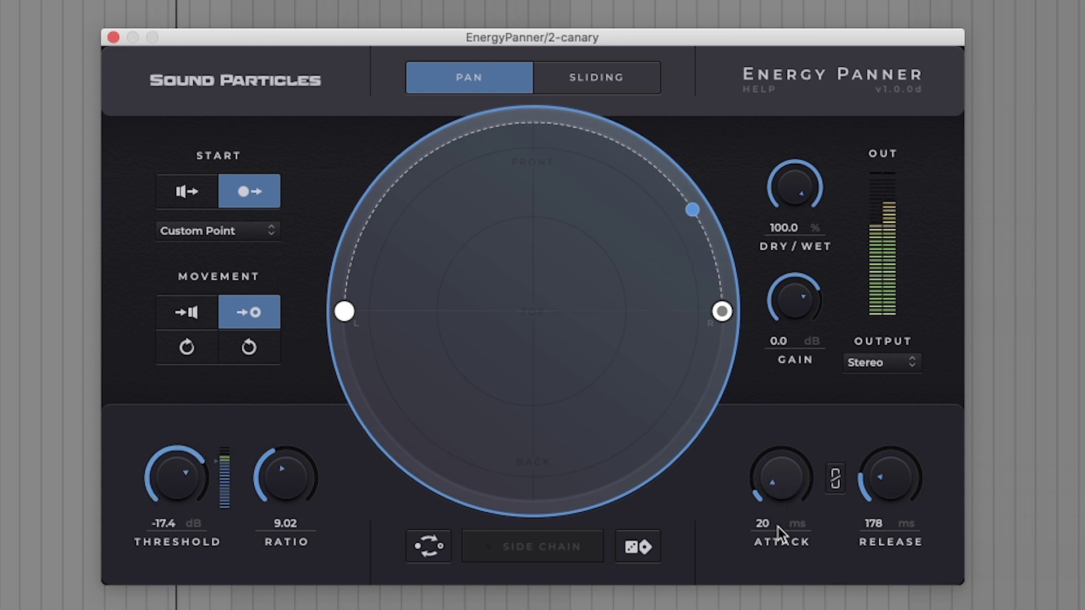
pyautogui.moveTo(895, 498); pyautogui.dragTo(896, 473)
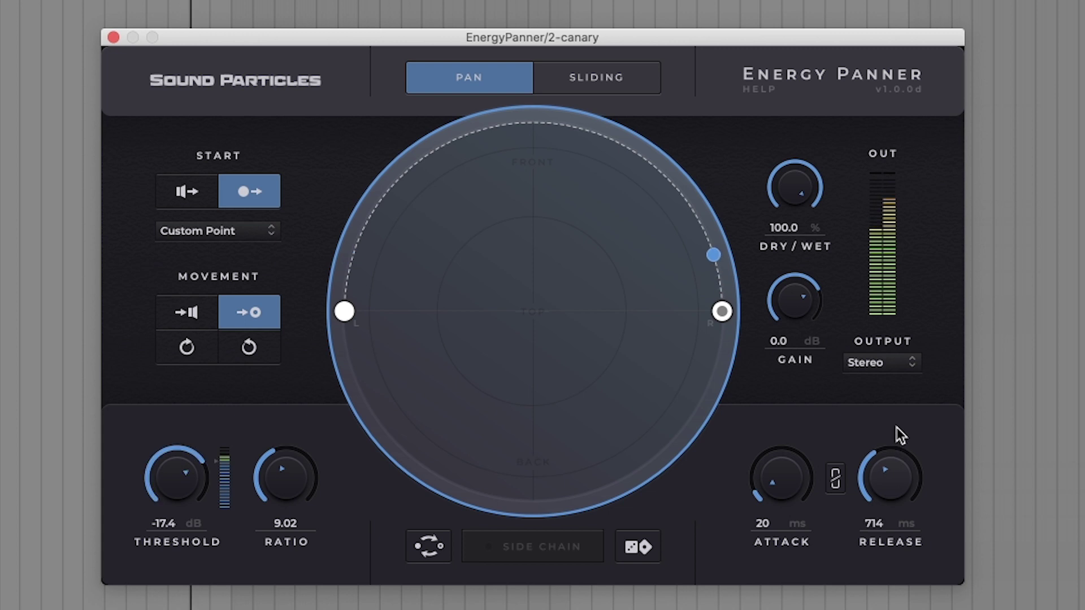
pyautogui.moveTo(896, 424); pyautogui.dragTo(919, 315)
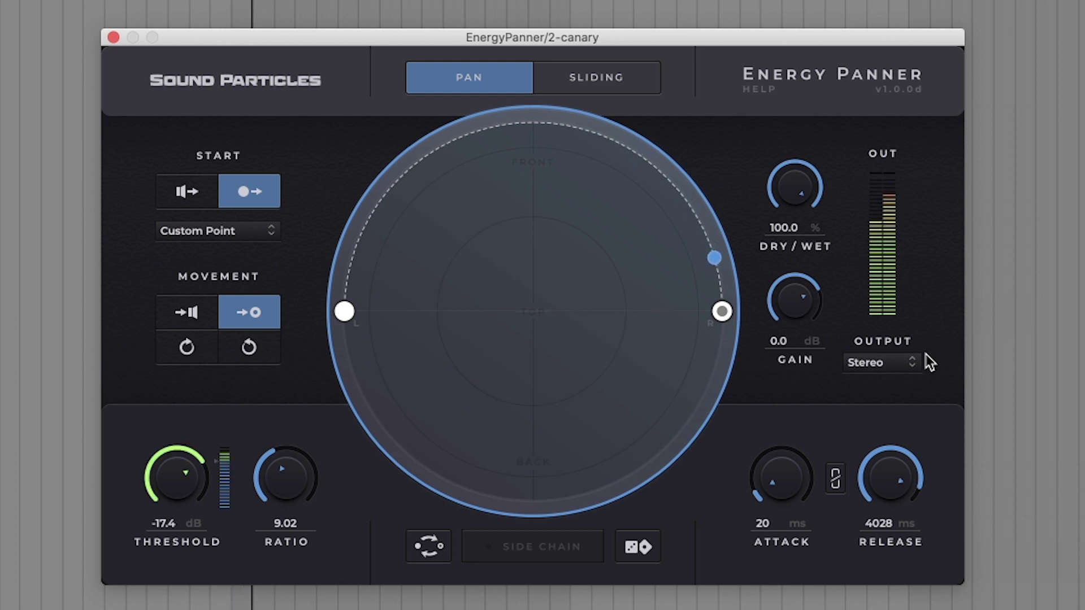
pyautogui.moveTo(888, 487); pyautogui.dragTo(884, 601)
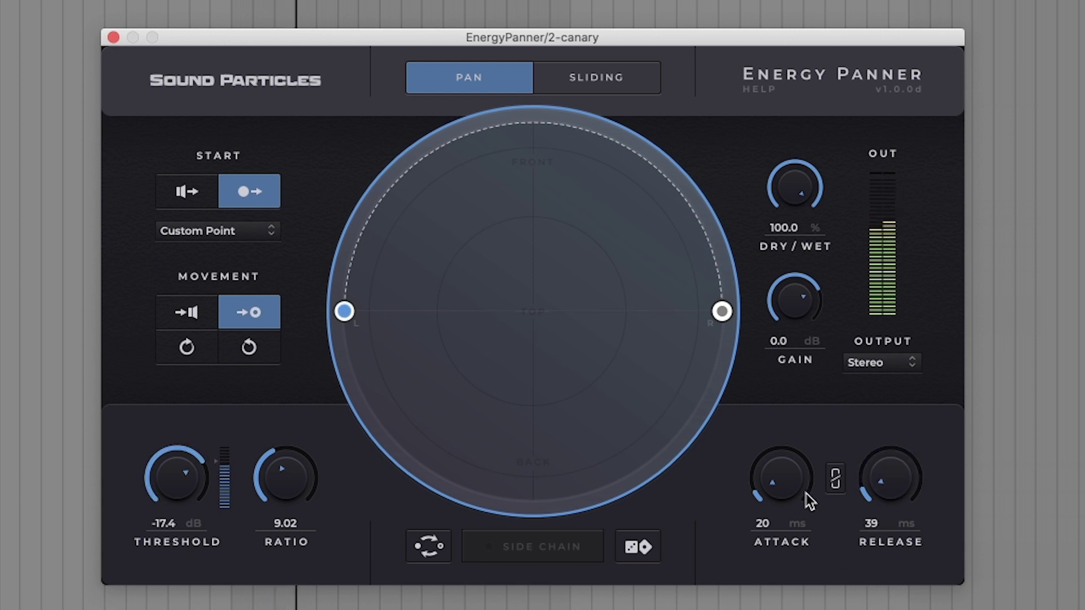
pyautogui.moveTo(802, 491); pyautogui.dragTo(809, 280)
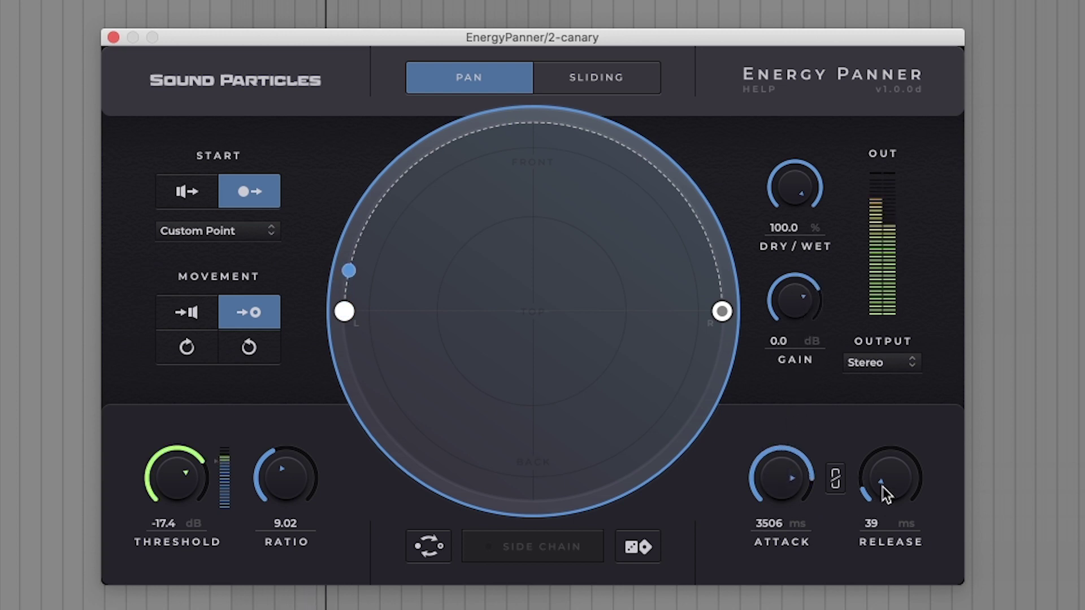
pyautogui.moveTo(886, 488); pyautogui.dragTo(891, 518)
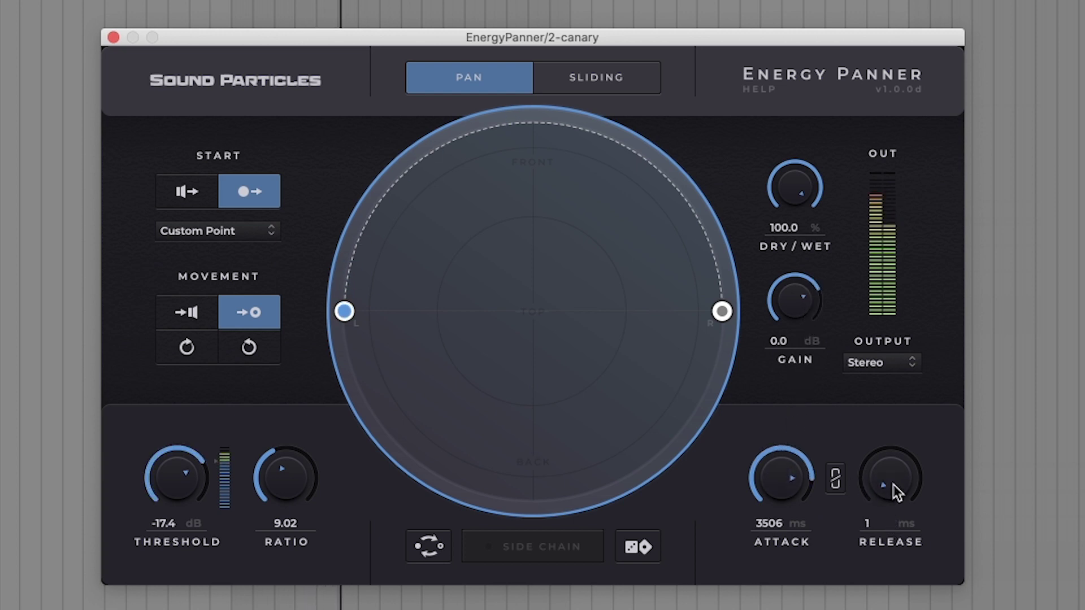
pyautogui.moveTo(789, 492); pyautogui.dragTo(794, 460)
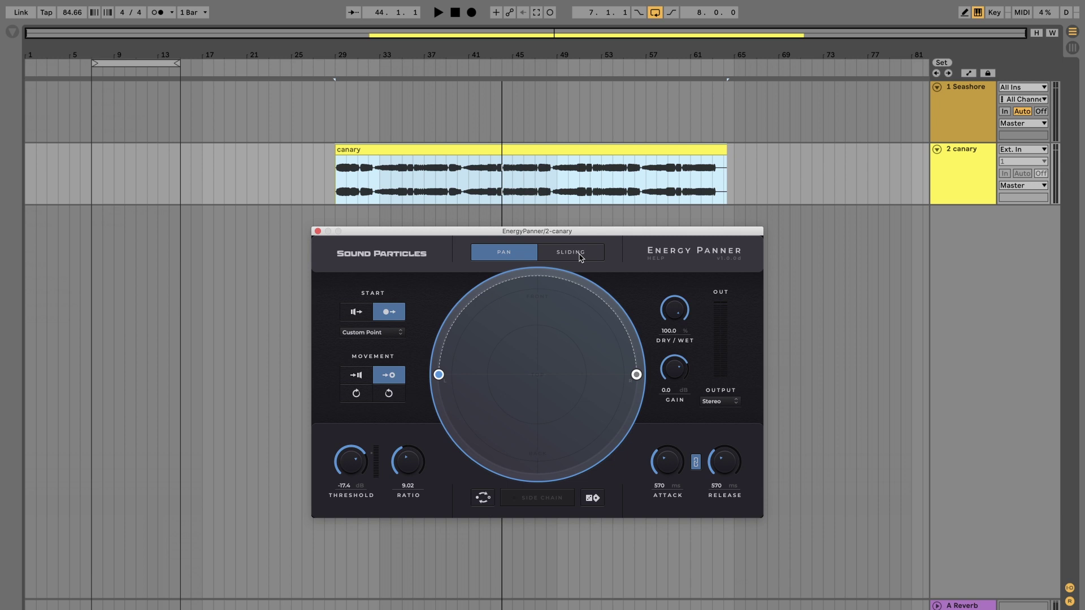
# In sliding mode, set ratio 3.77 and linked attack/release 520 ms, then return to pan mode.
pyautogui.click(580, 255)
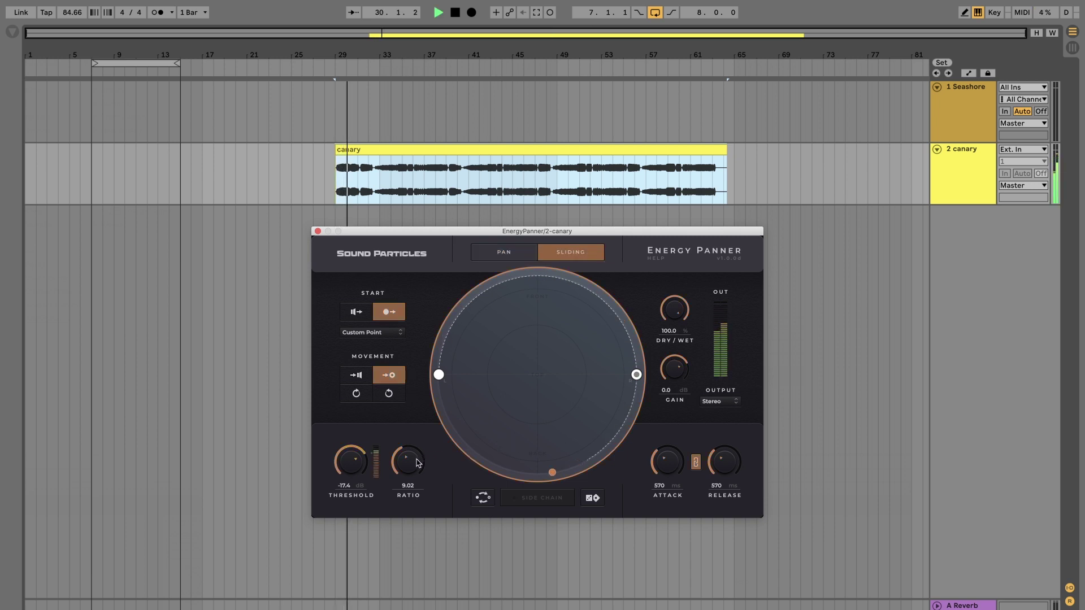
pyautogui.moveTo(418, 463)
pyautogui.mouseDown()
pyautogui.moveTo(440, 426)
pyautogui.moveTo(627, 468)
pyautogui.mouseUp()
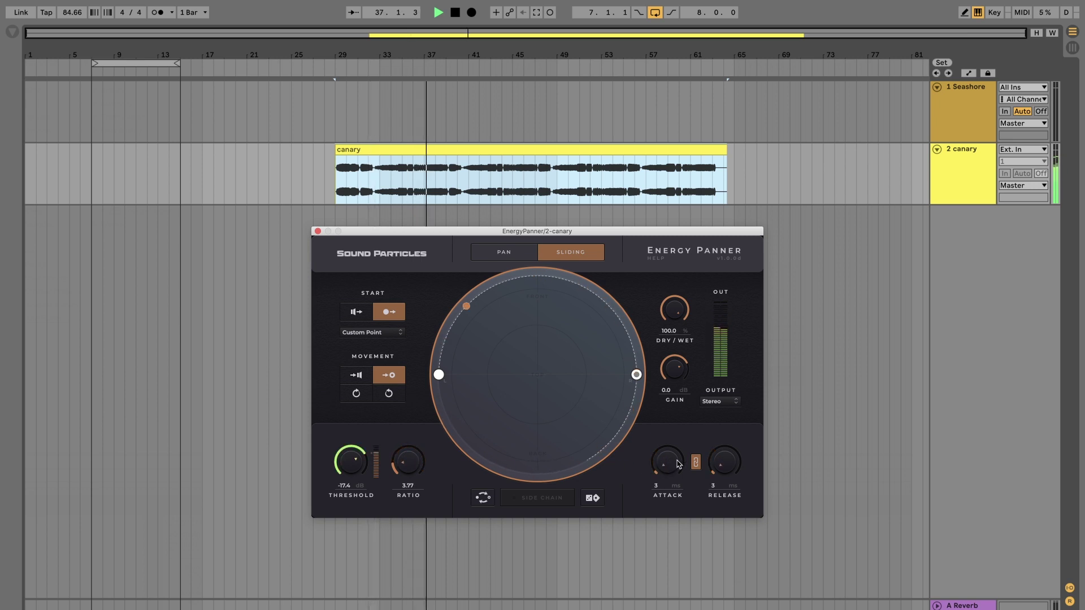
pyautogui.moveTo(678, 462); pyautogui.dragTo(672, 425)
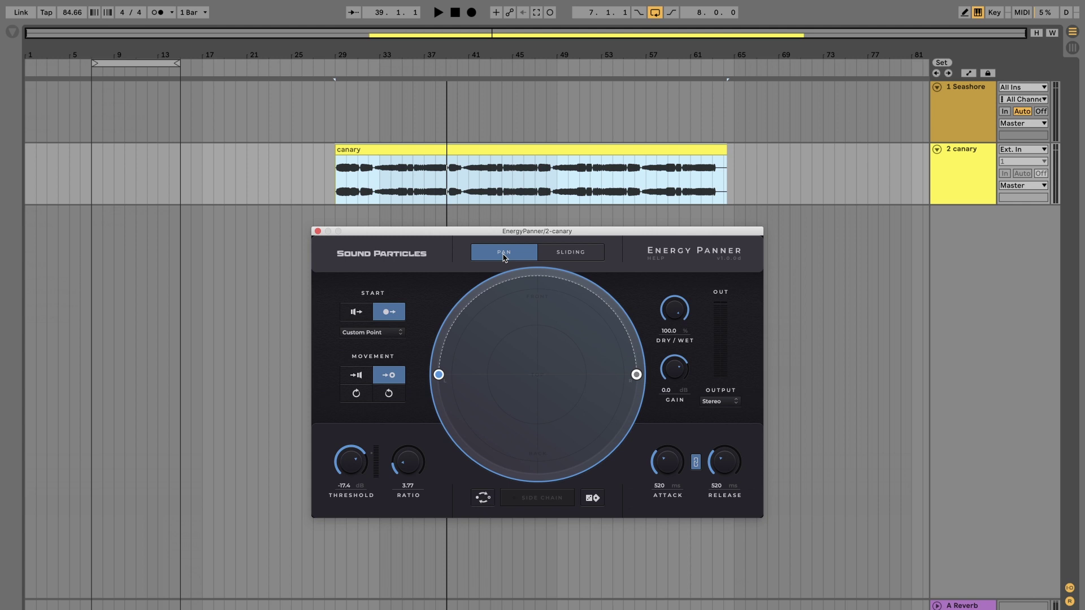
pyautogui.click(503, 253)
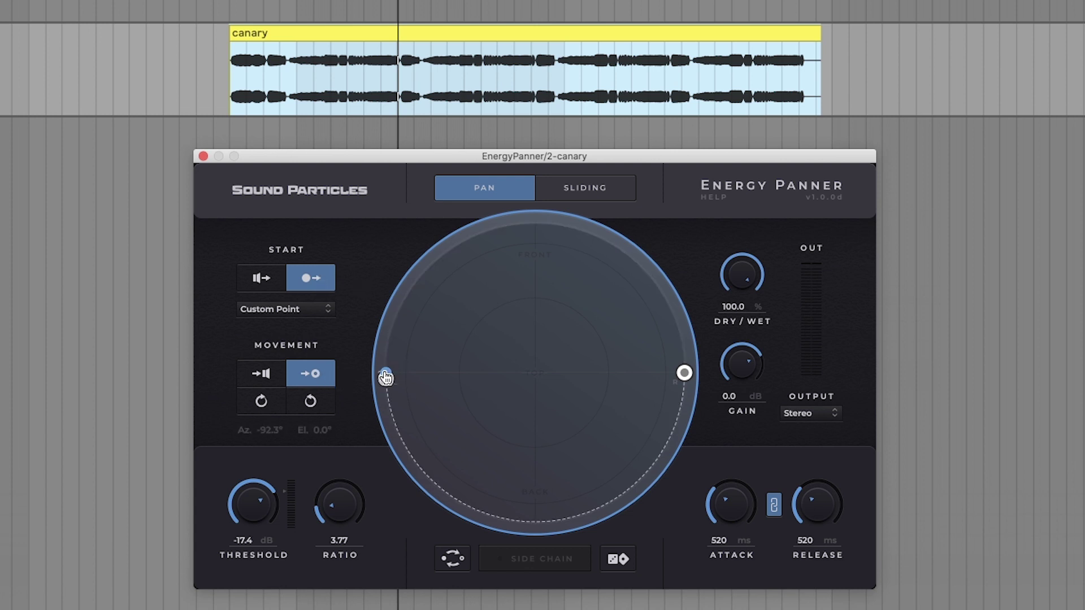
# Drag the start point to the upper left and the end point to the upper right, near the front.
pyautogui.moveTo(386, 373)
pyautogui.mouseDown()
pyautogui.moveTo(460, 305)
pyautogui.moveTo(459, 325)
pyautogui.mouseUp()
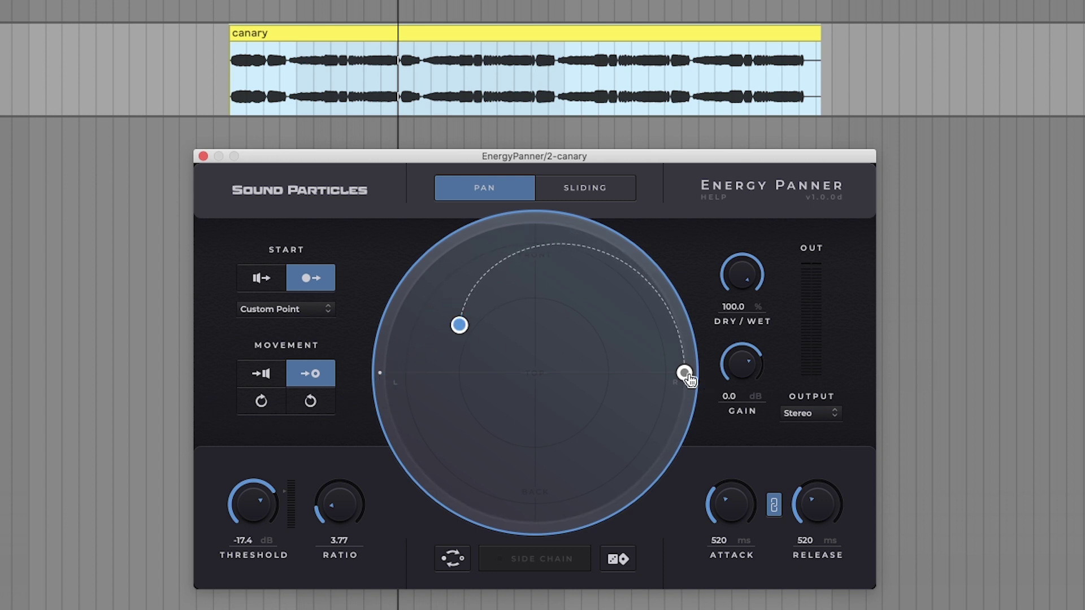
pyautogui.moveTo(684, 373)
pyautogui.mouseDown()
pyautogui.moveTo(604, 314)
pyautogui.moveTo(613, 320)
pyautogui.mouseUp()
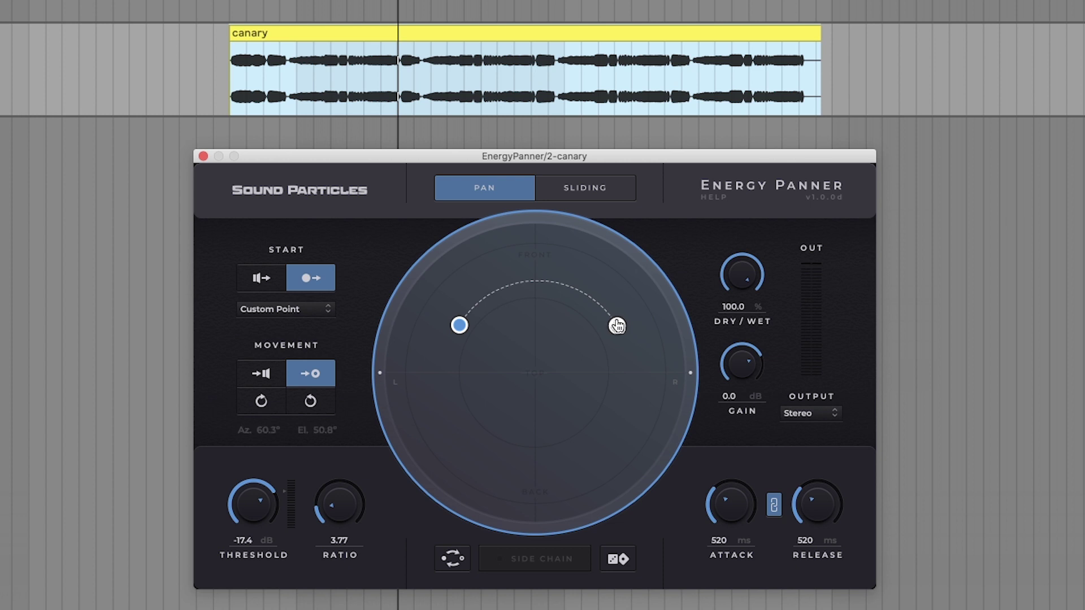
pyautogui.moveTo(614, 320)
pyautogui.mouseDown()
pyautogui.moveTo(624, 329)
pyautogui.moveTo(577, 291)
pyautogui.mouseUp()
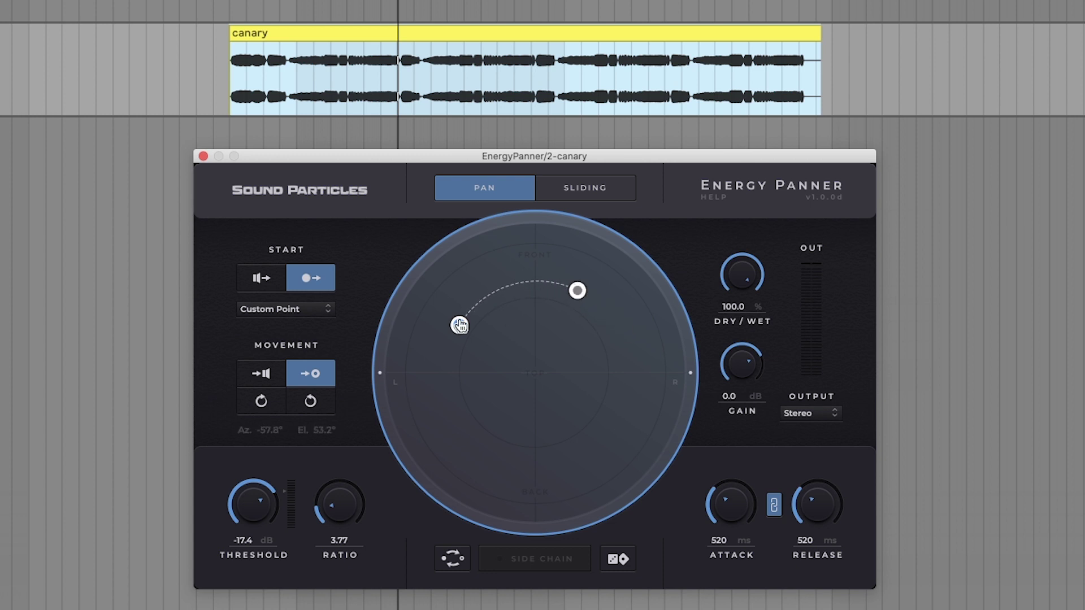
pyautogui.moveTo(458, 325); pyautogui.dragTo(505, 290)
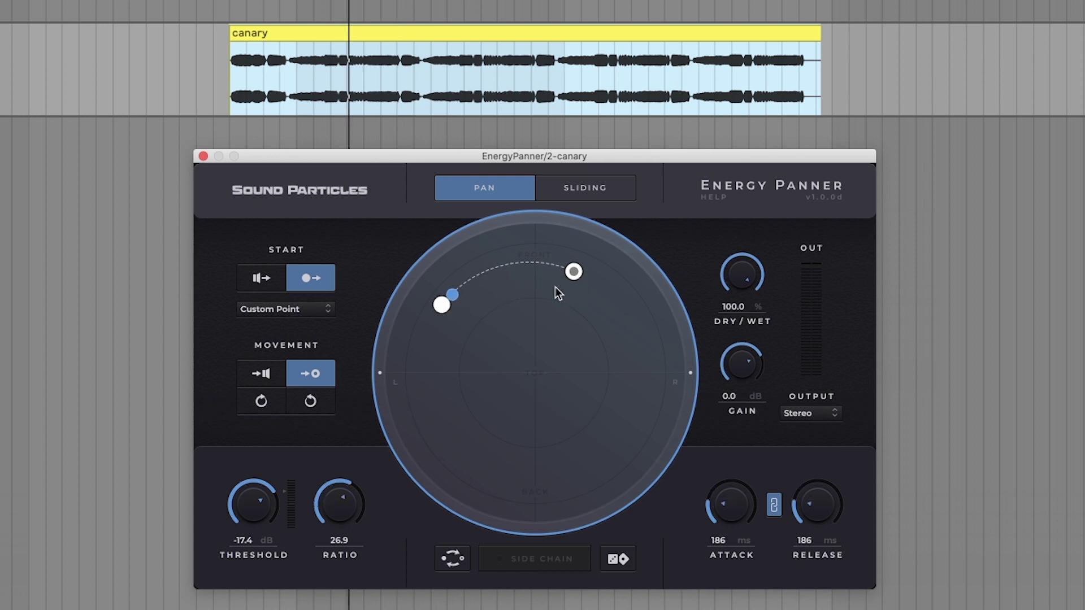
pyautogui.moveTo(574, 270); pyautogui.dragTo(592, 287)
pyautogui.click(289, 311)
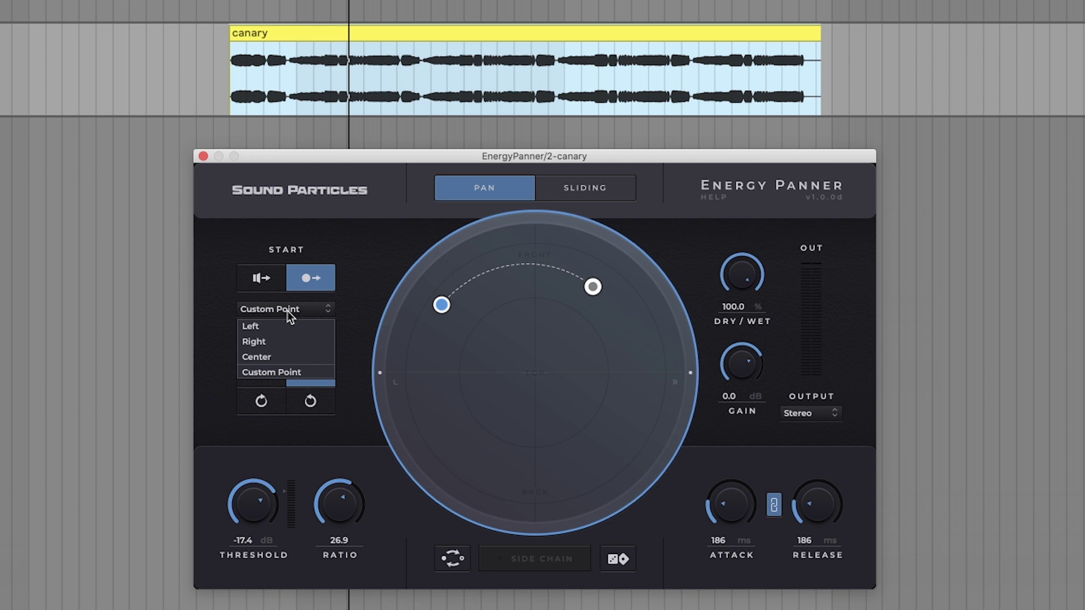
pyautogui.click(273, 329)
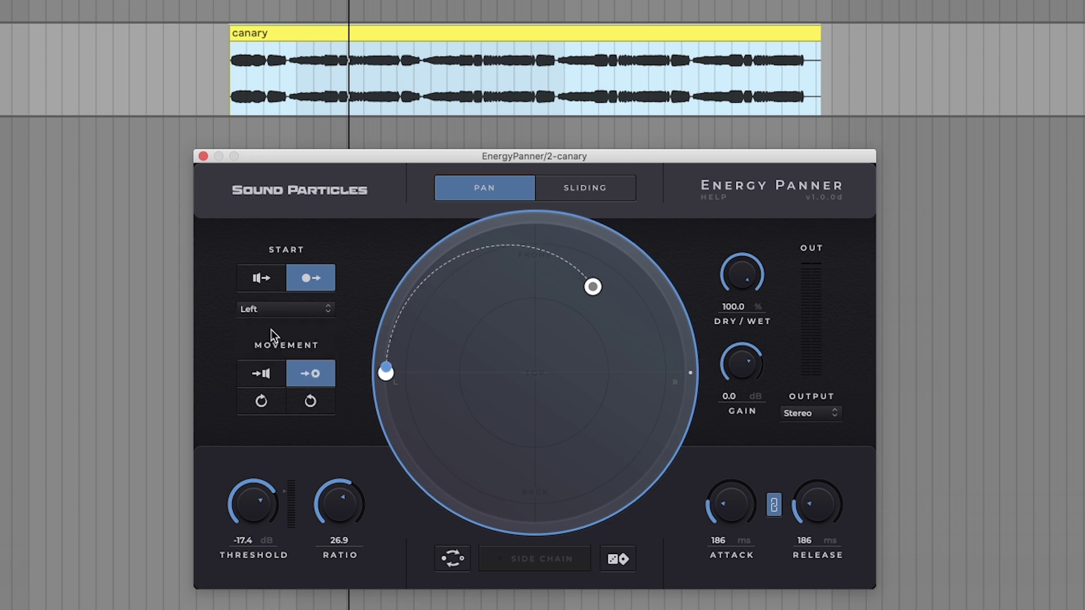
pyautogui.click(284, 308)
pyautogui.click(254, 341)
pyautogui.click(292, 310)
pyautogui.click(255, 356)
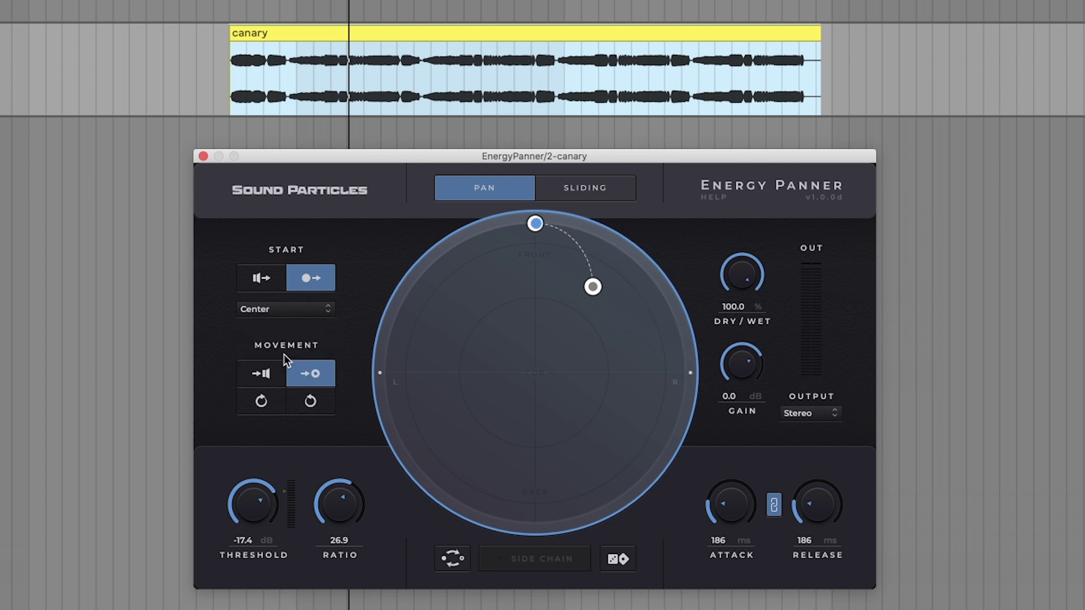
pyautogui.moveTo(535, 224)
pyautogui.mouseDown()
pyautogui.moveTo(386, 369)
pyautogui.moveTo(374, 367)
pyautogui.mouseUp()
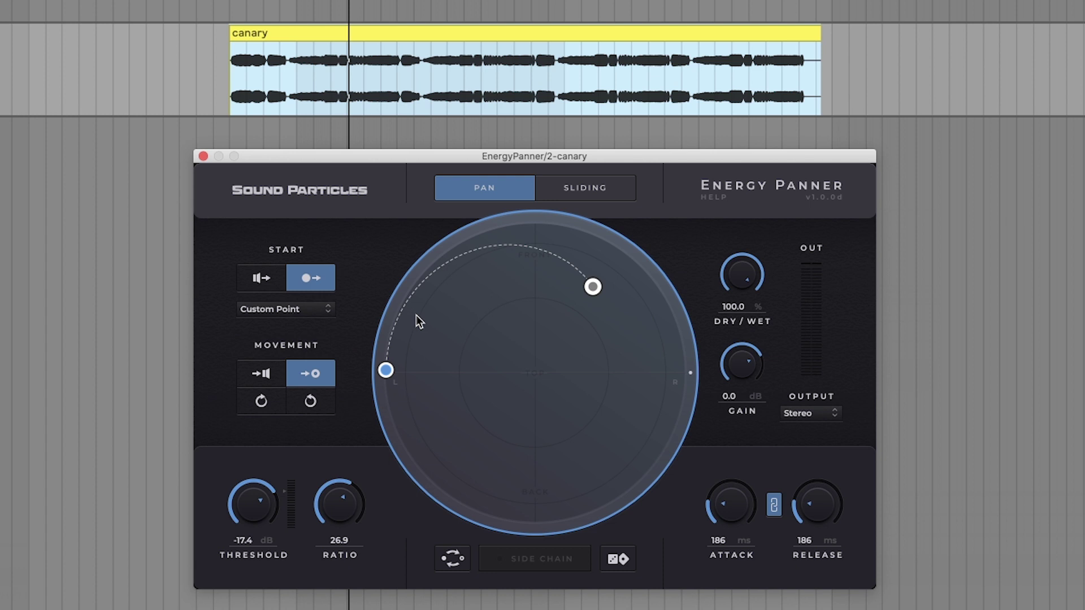
pyautogui.moveTo(385, 370)
pyautogui.mouseDown()
pyautogui.moveTo(441, 344)
pyautogui.moveTo(463, 289)
pyautogui.mouseUp()
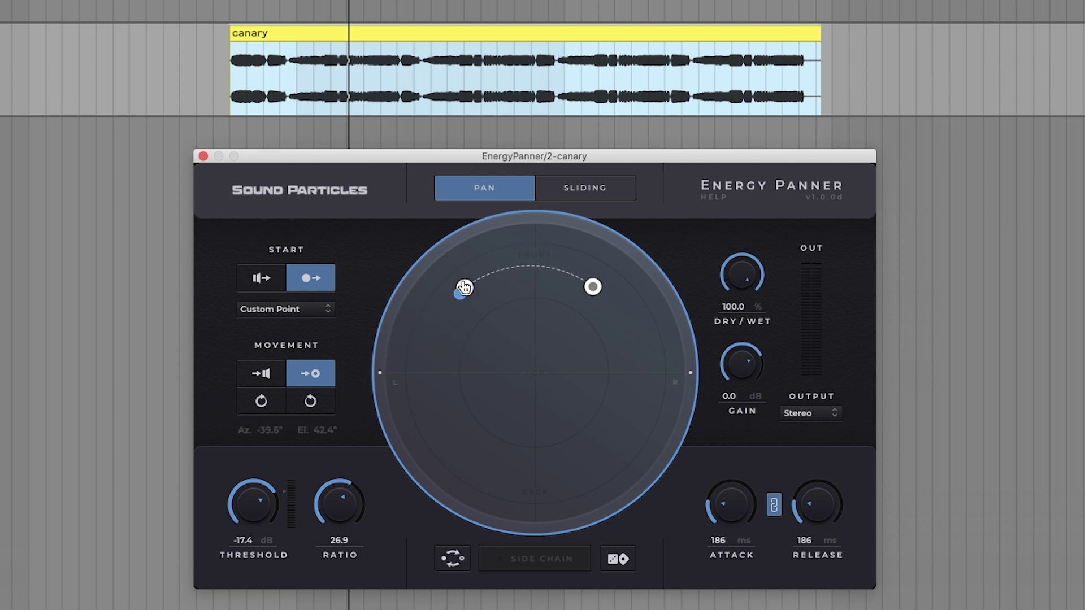
pyautogui.moveTo(463, 290)
pyautogui.mouseDown()
pyautogui.moveTo(495, 270)
pyautogui.moveTo(445, 315)
pyautogui.mouseUp()
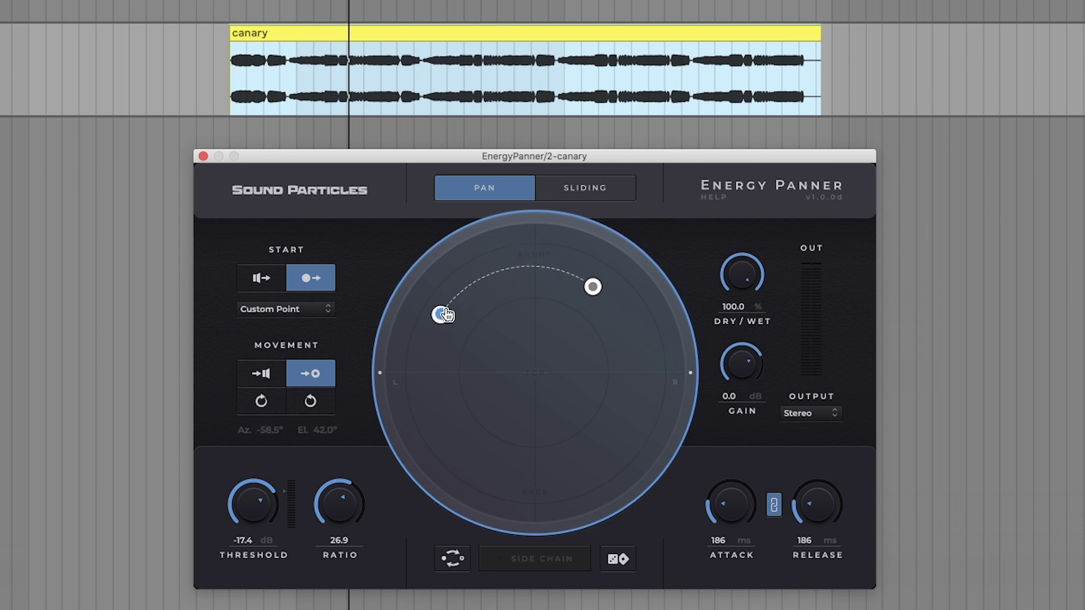
pyautogui.moveTo(445, 316)
pyautogui.mouseDown()
pyautogui.moveTo(405, 340)
pyautogui.moveTo(400, 369)
pyautogui.moveTo(434, 297)
pyautogui.mouseUp()
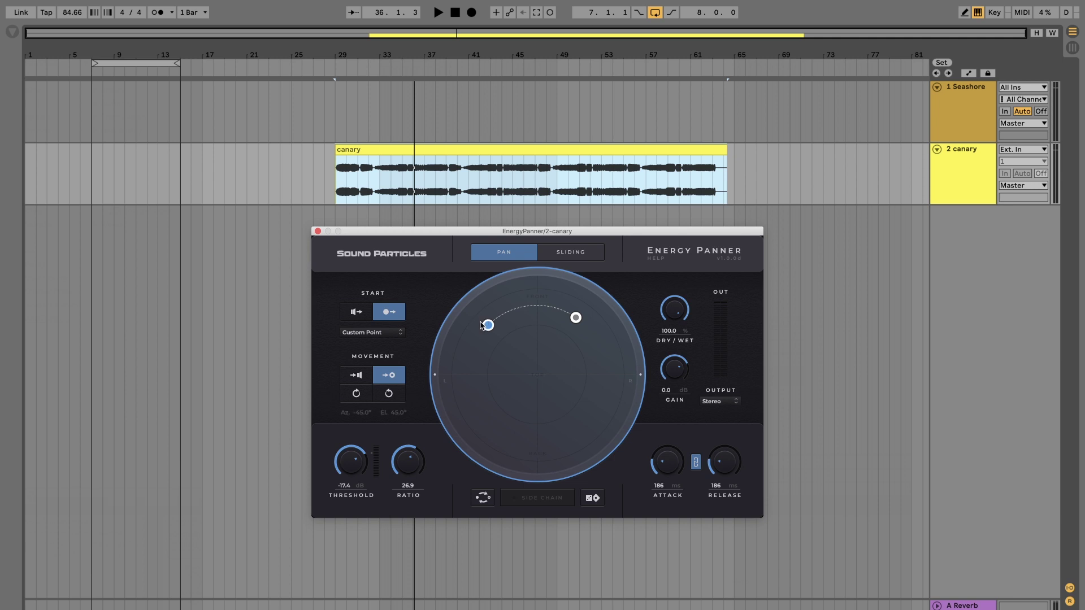
# Start both channels at the left/right speakers, move the end point frontward, and lower ratio to 7.24.
pyautogui.click(360, 313)
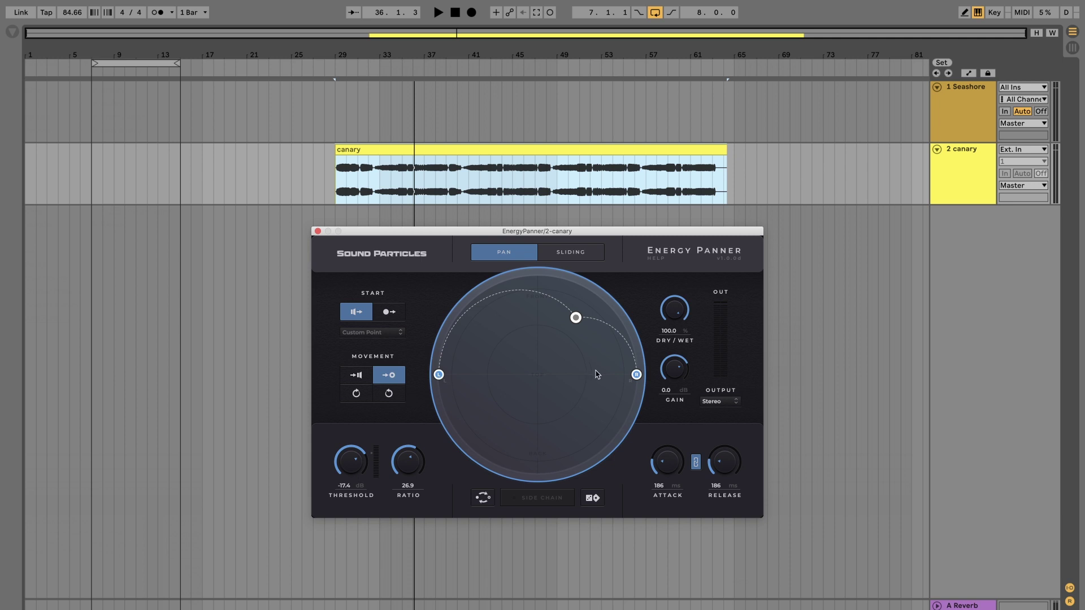
pyautogui.moveTo(575, 317); pyautogui.dragTo(538, 275)
pyautogui.press('space')
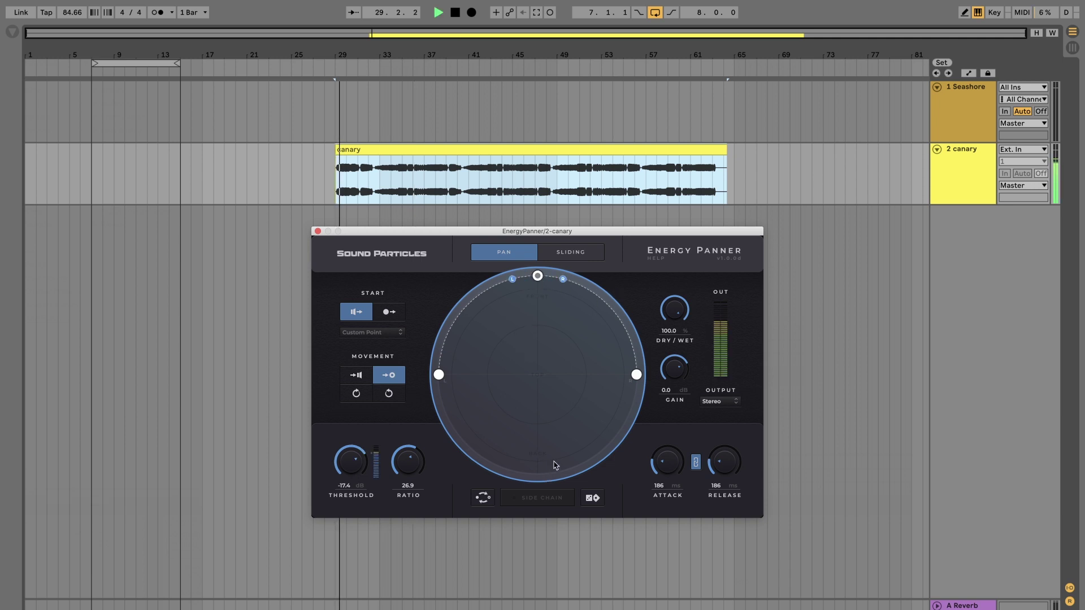
pyautogui.moveTo(394, 477); pyautogui.dragTo(390, 492)
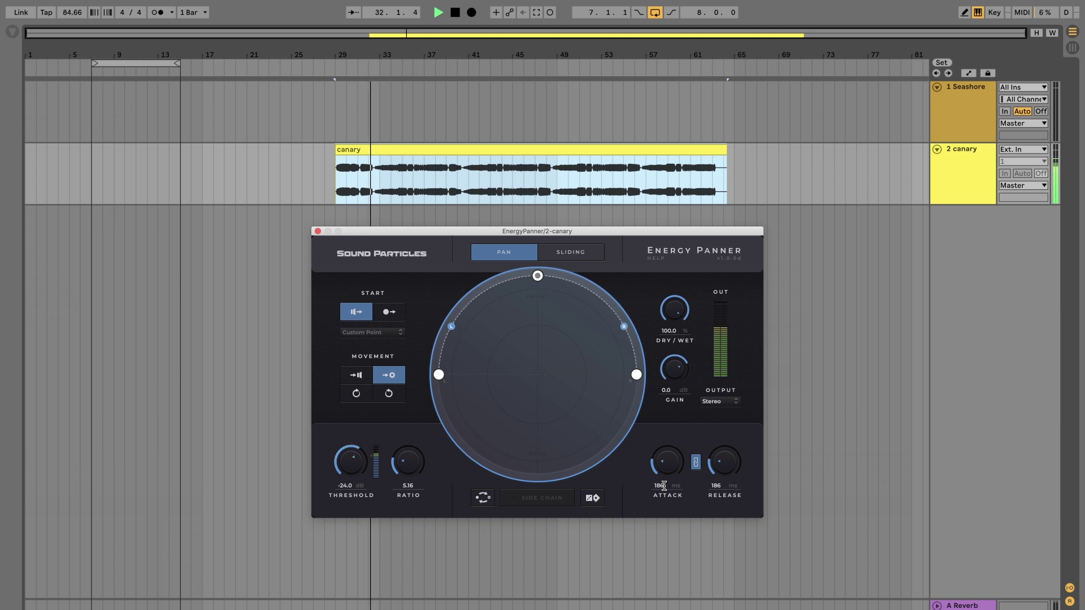
pyautogui.moveTo(538, 277); pyautogui.dragTo(590, 289)
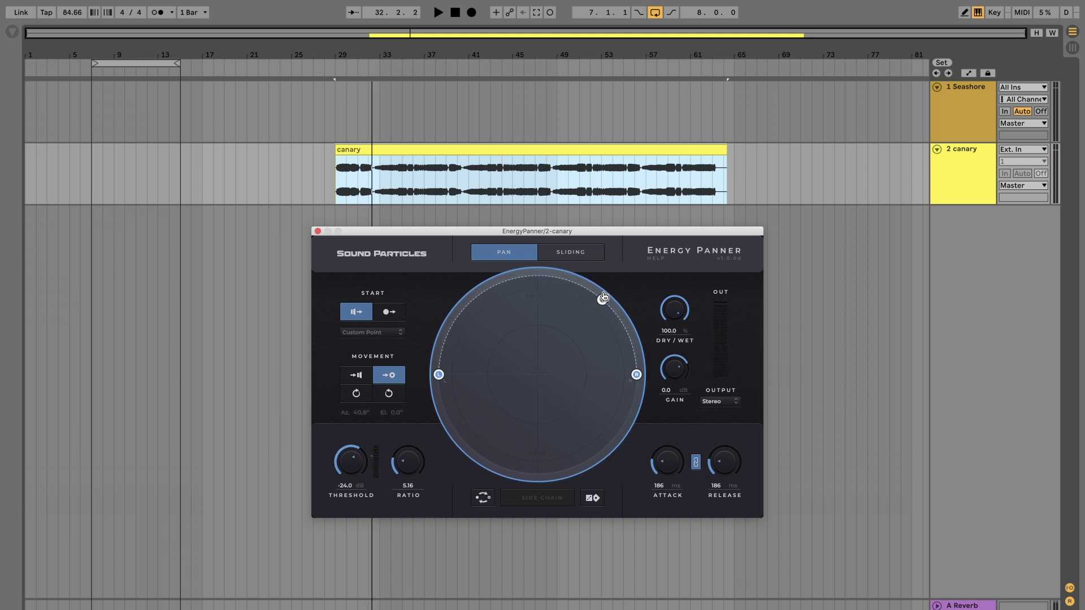
pyautogui.press('space')
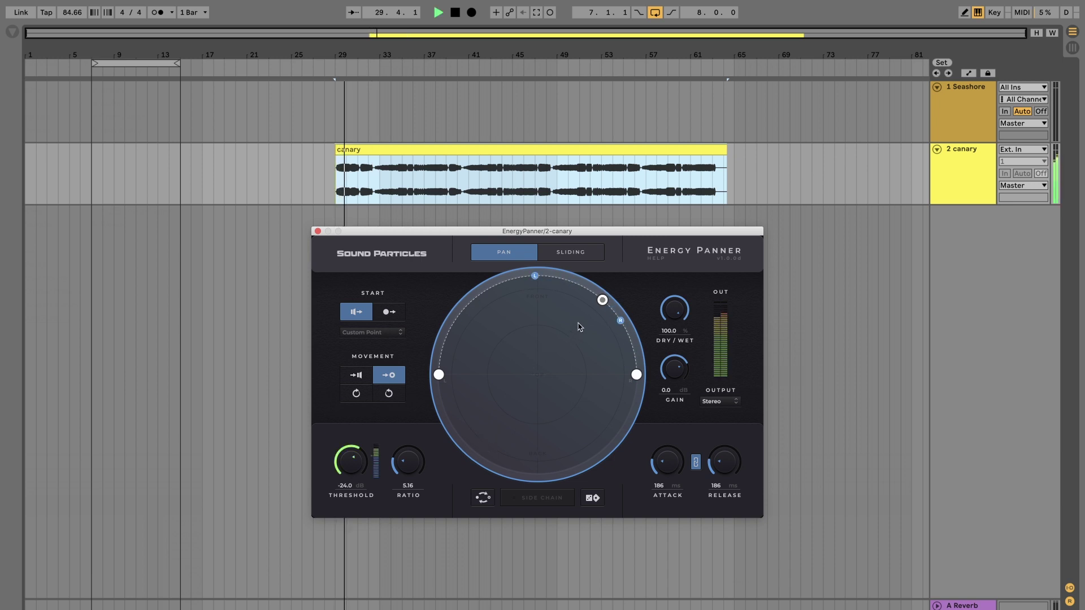
pyautogui.moveTo(602, 299)
pyautogui.mouseDown()
pyautogui.moveTo(517, 310)
pyautogui.moveTo(467, 337)
pyautogui.mouseUp()
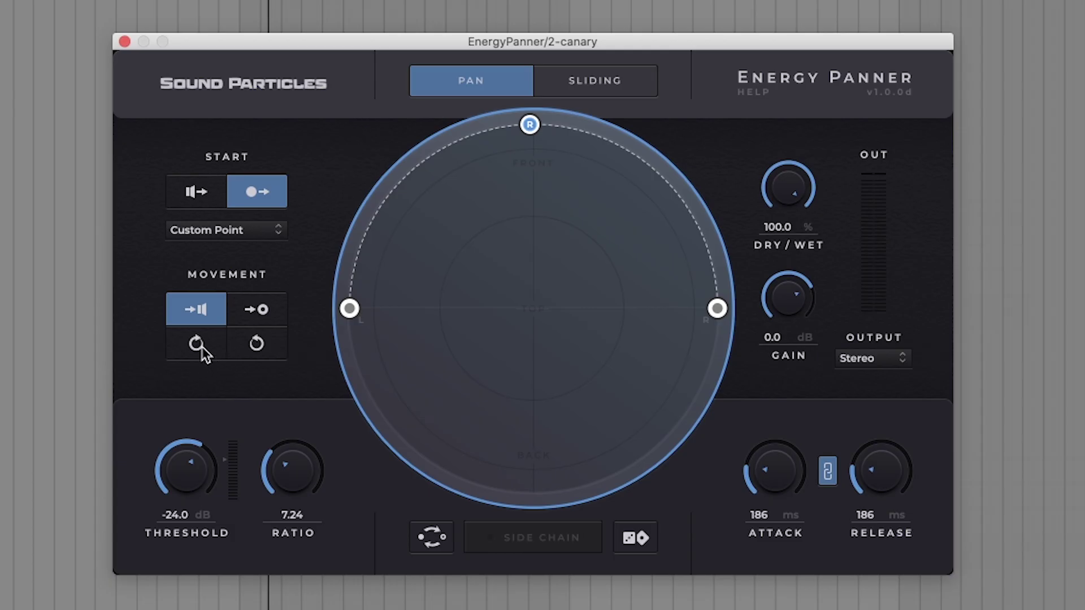
# Try rotation in both directions from the speakers, widen the orbit, and toggle reverse.
pyautogui.click(198, 344)
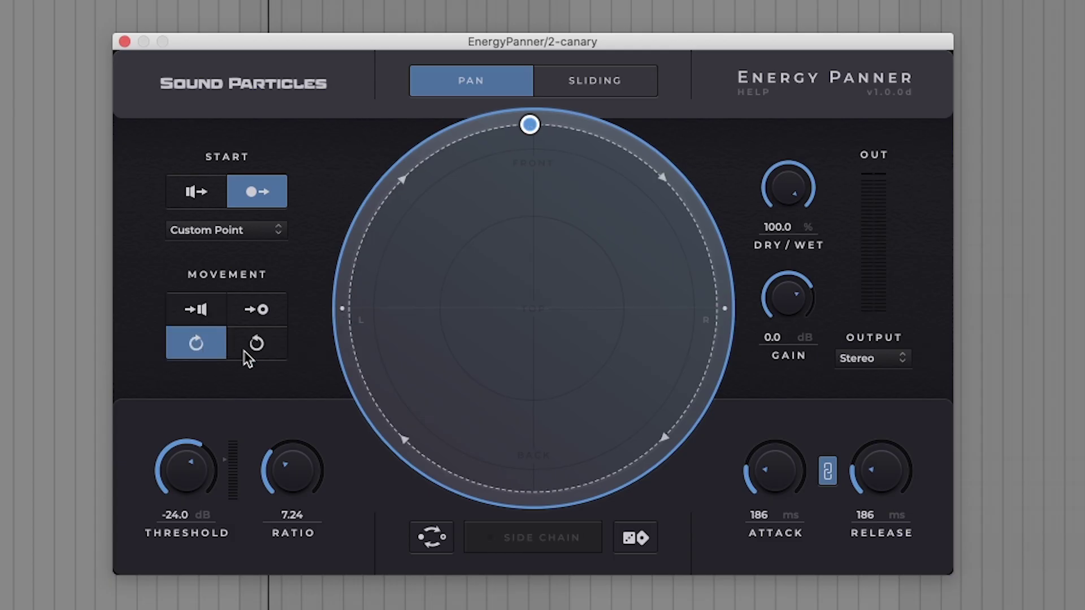
pyautogui.click(257, 344)
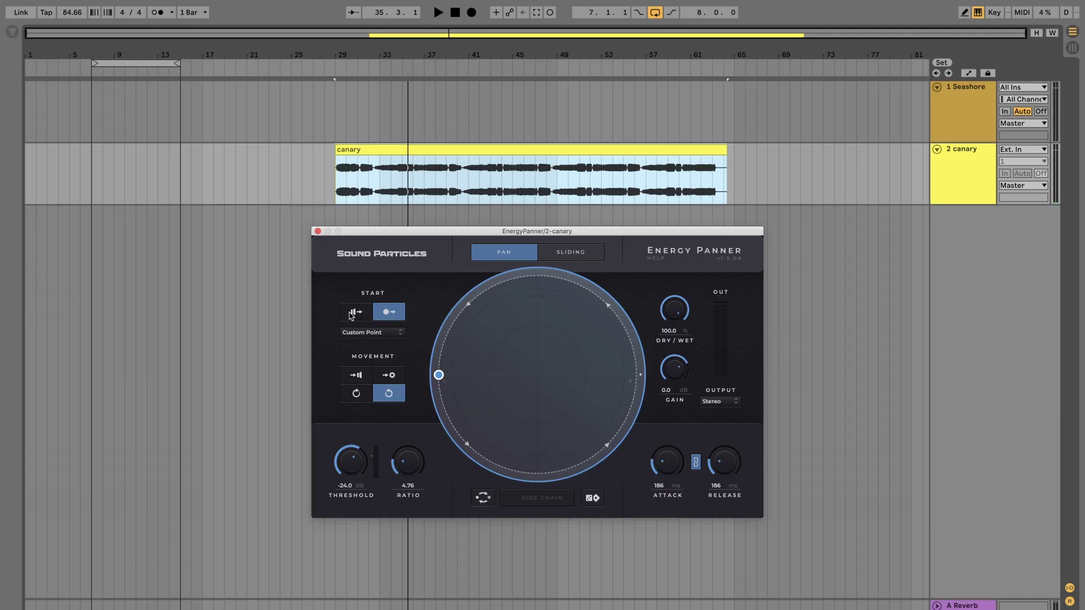
pyautogui.click(355, 313)
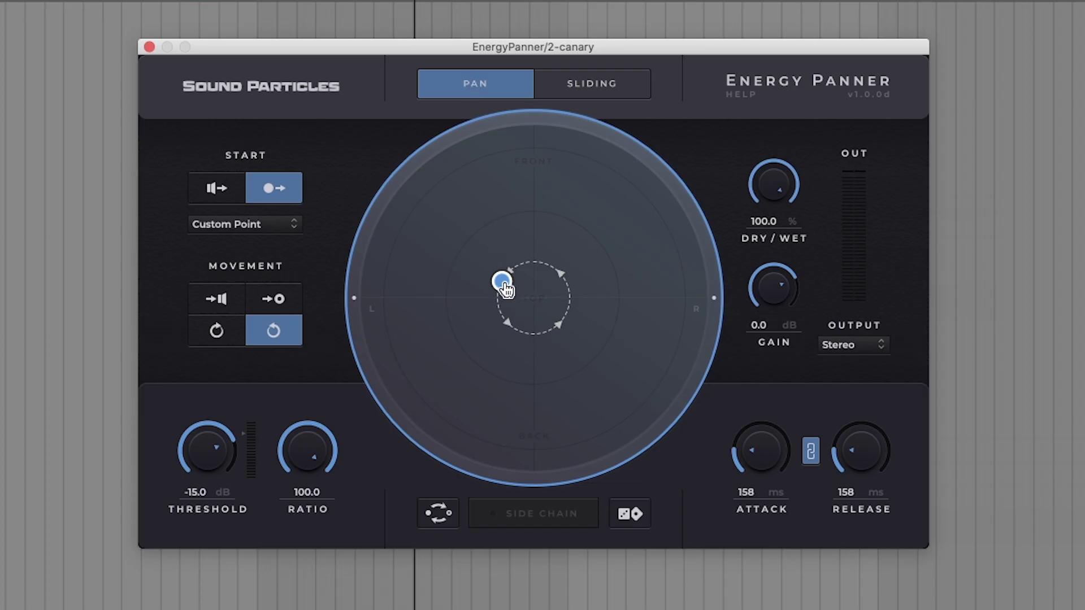
pyautogui.moveTo(502, 281); pyautogui.dragTo(410, 178)
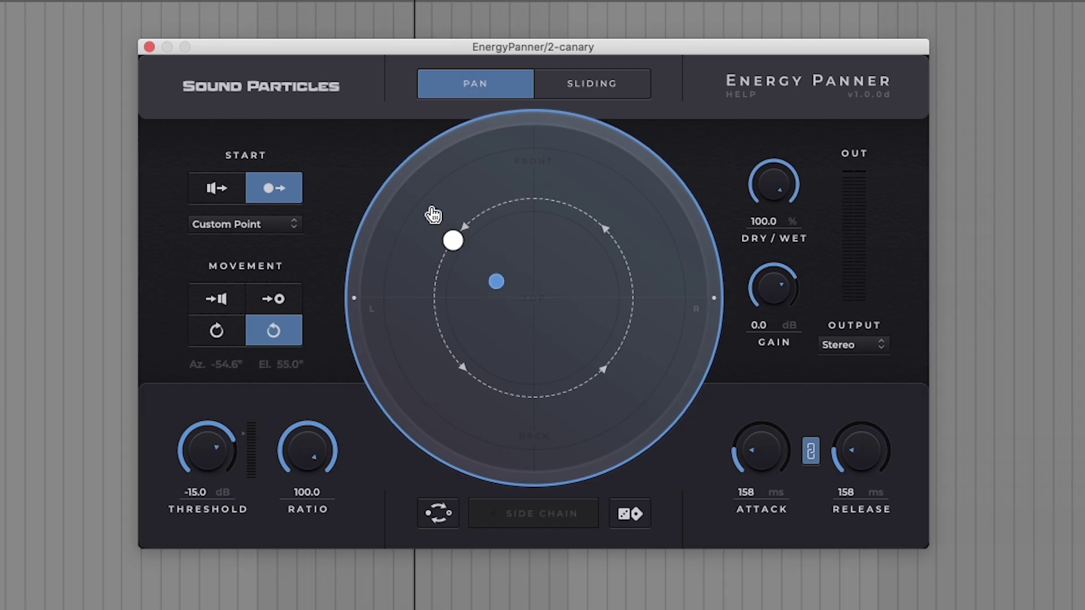
pyautogui.click(440, 516)
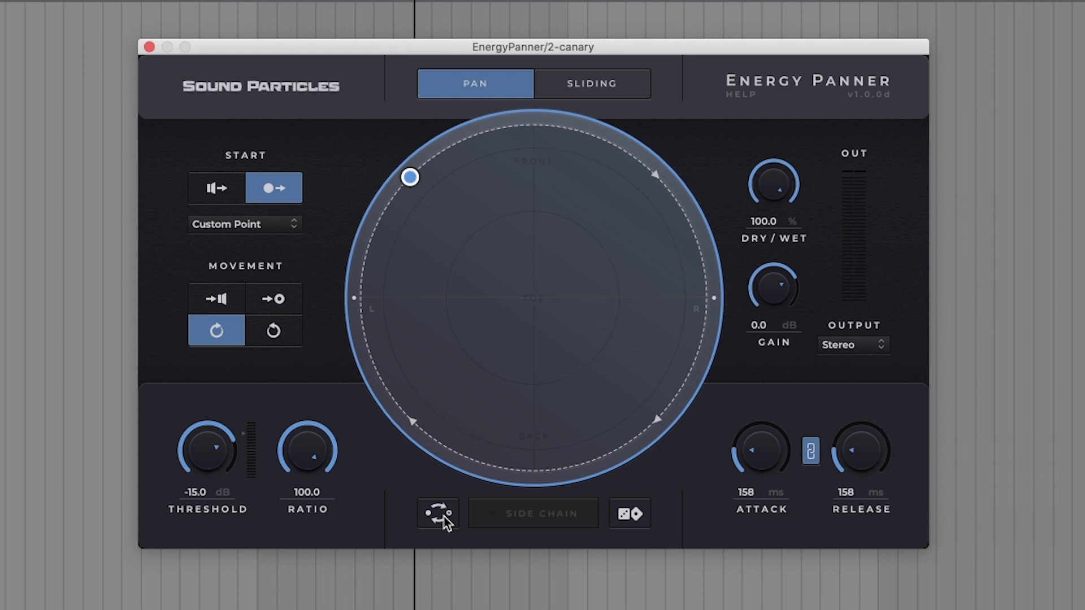
pyautogui.click(440, 516)
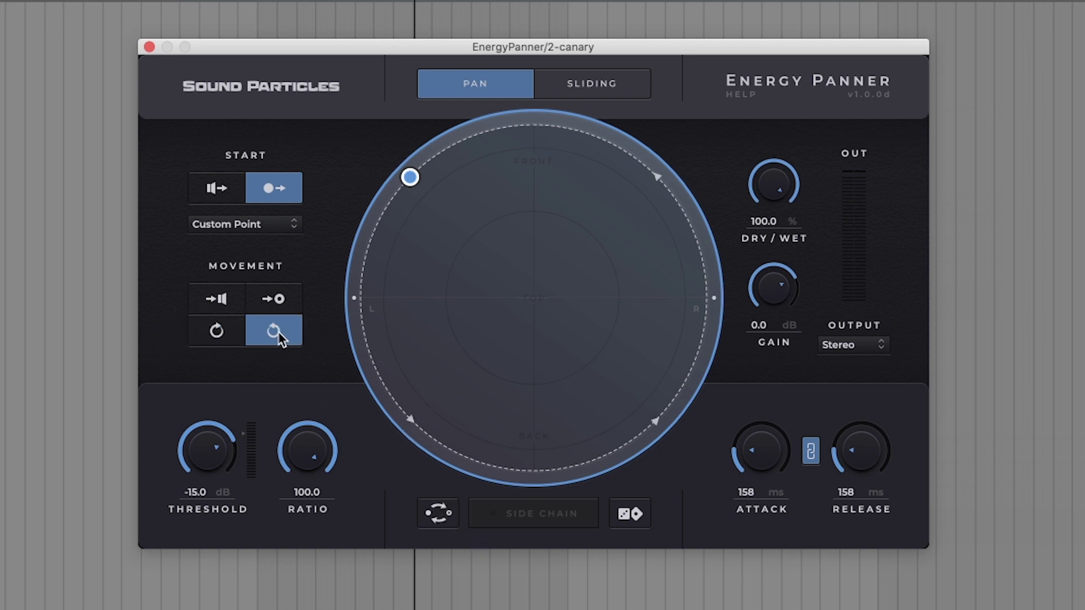
pyautogui.click(440, 515)
# Return to a straight path from a single custom point, with the end point at the front.
pyautogui.click(215, 188)
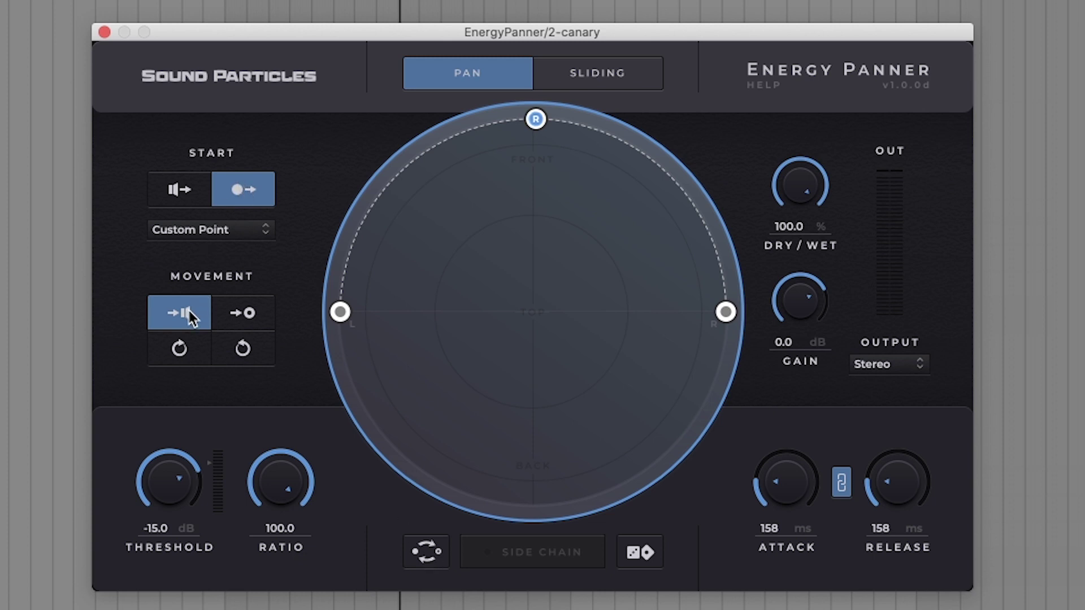
pyautogui.click(427, 552)
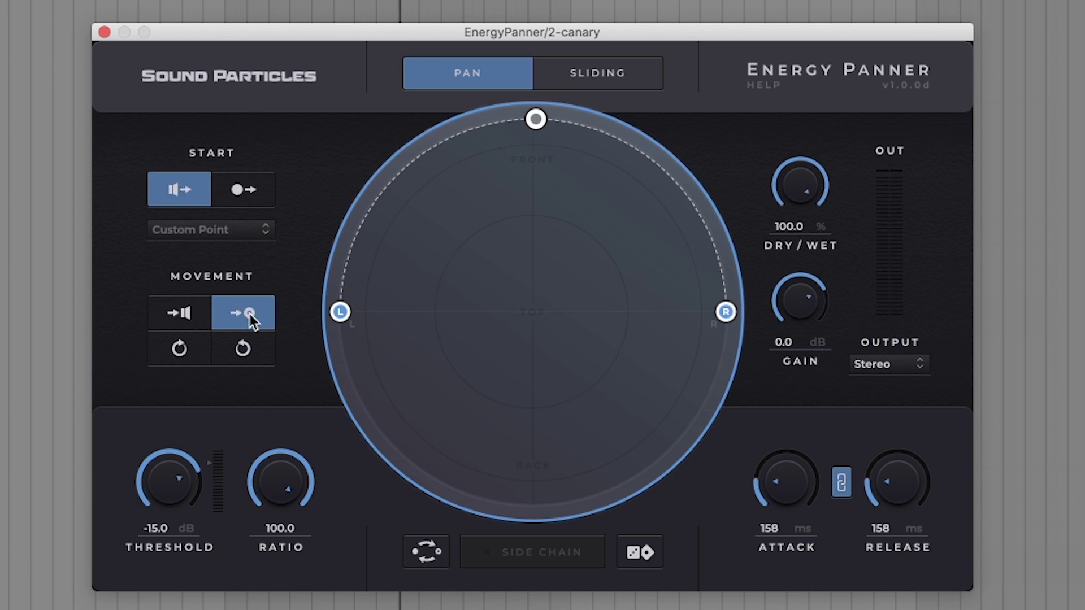
pyautogui.click(426, 553)
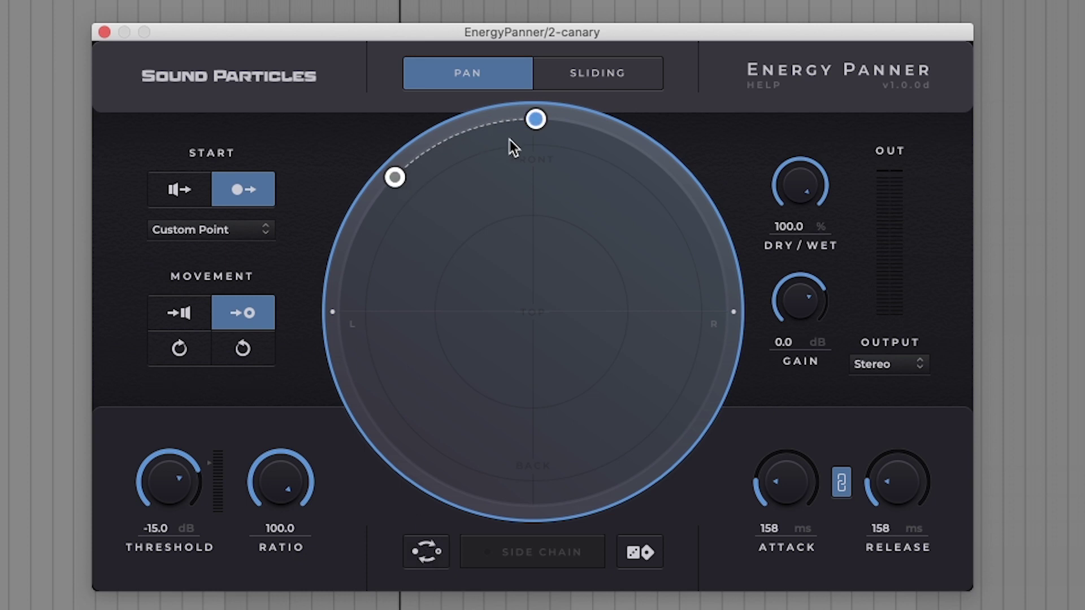
pyautogui.click(534, 120)
# Randomize the panner five times with the dice button, landing on a sliding, binaural preset.
pyautogui.click(640, 553)
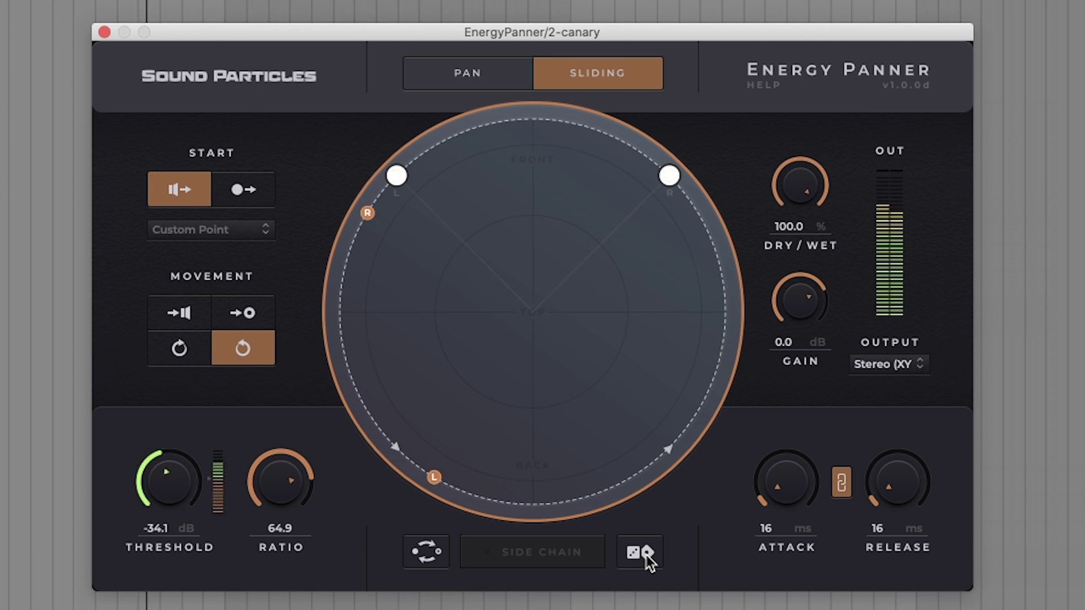
pyautogui.click(646, 556)
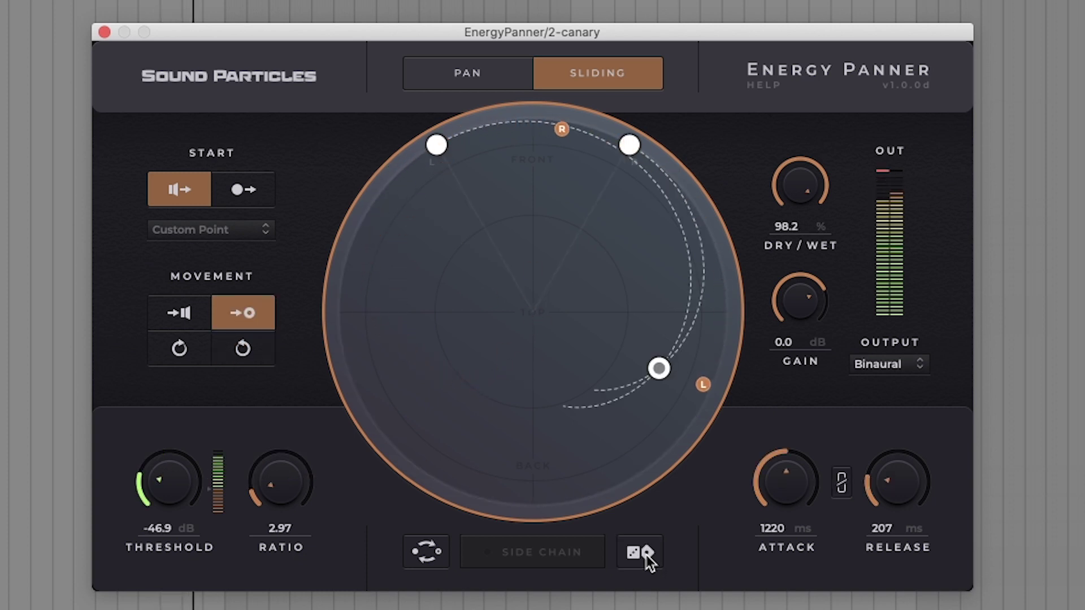
pyautogui.click(646, 554)
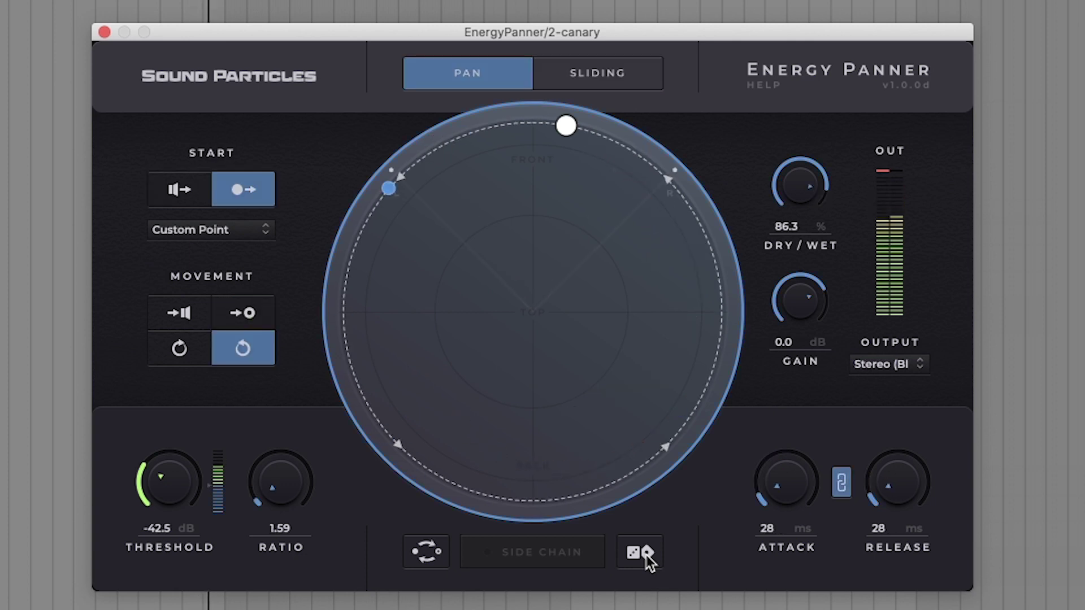
pyautogui.click(646, 555)
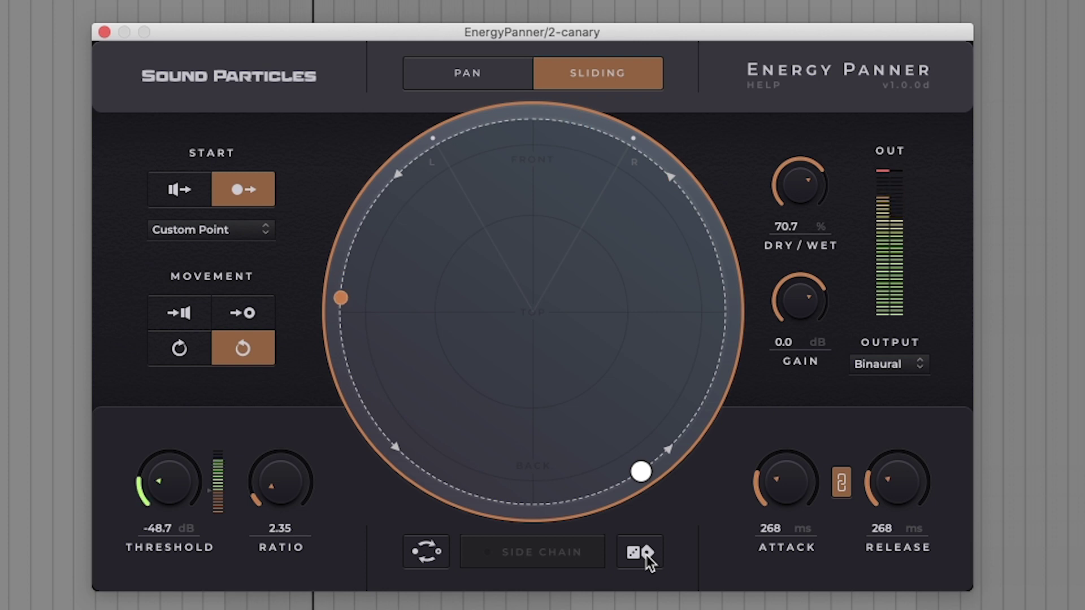
pyautogui.click(646, 555)
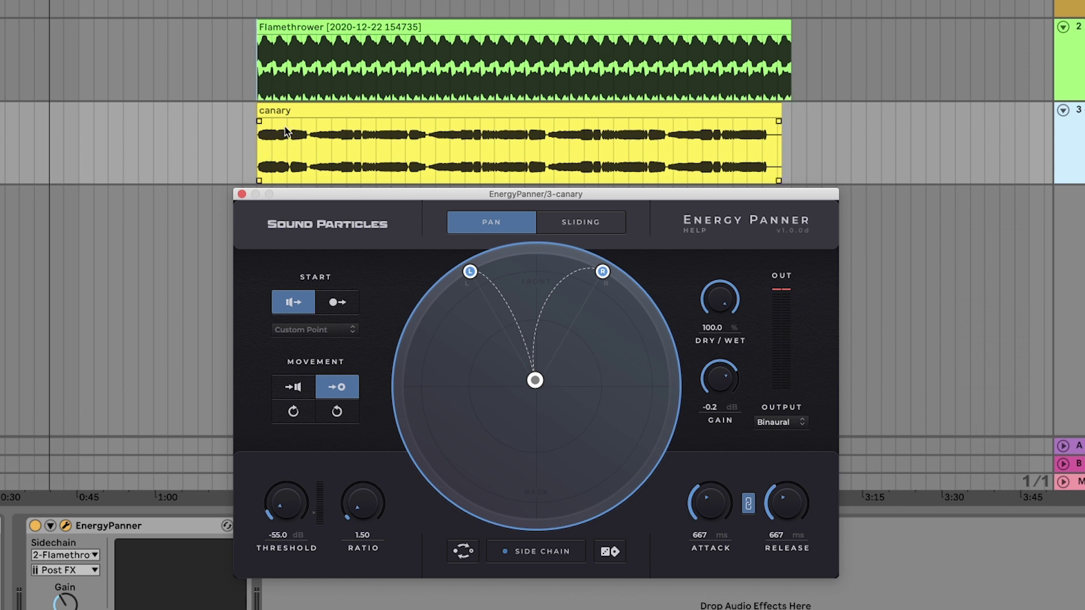
# During playback, set threshold -22.6 dB and ratio 6.05, and shift the pan target off centre.
pyautogui.press('space')
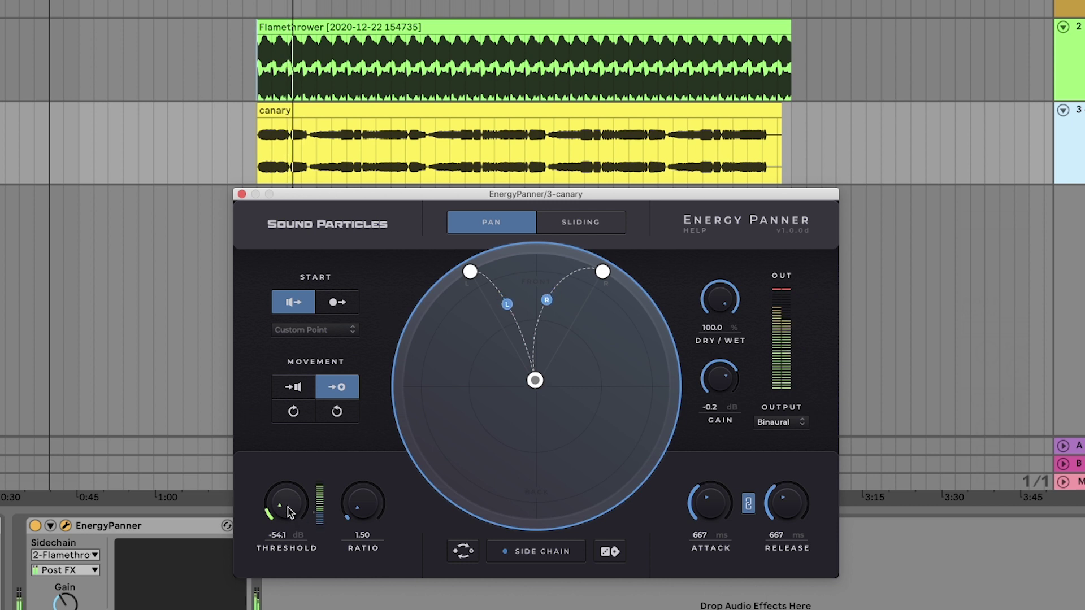
pyautogui.moveTo(286, 505); pyautogui.dragTo(314, 411)
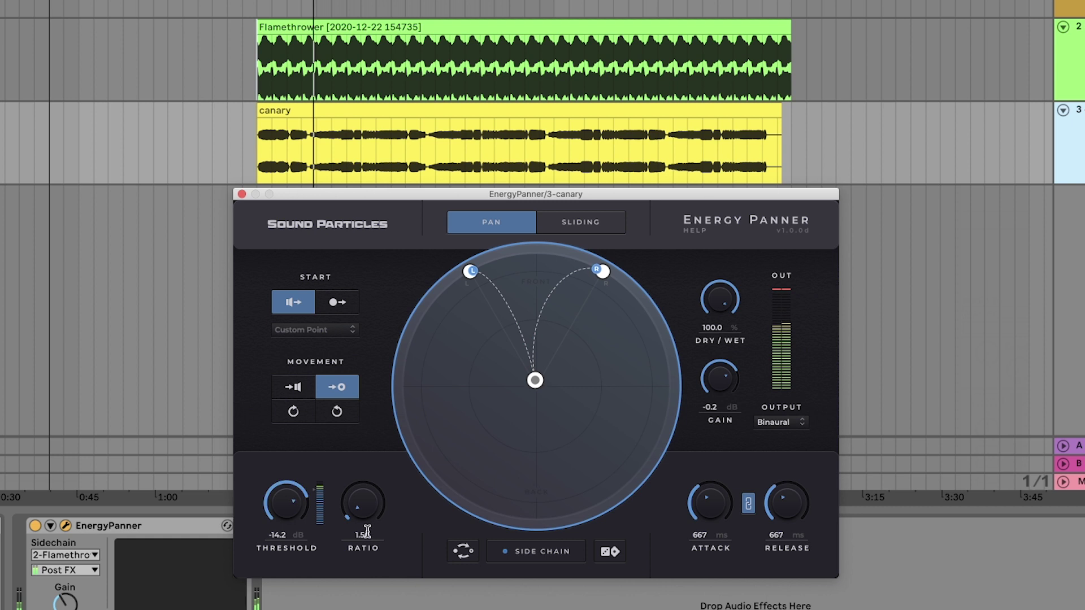
pyautogui.moveTo(362, 519); pyautogui.dragTo(366, 475)
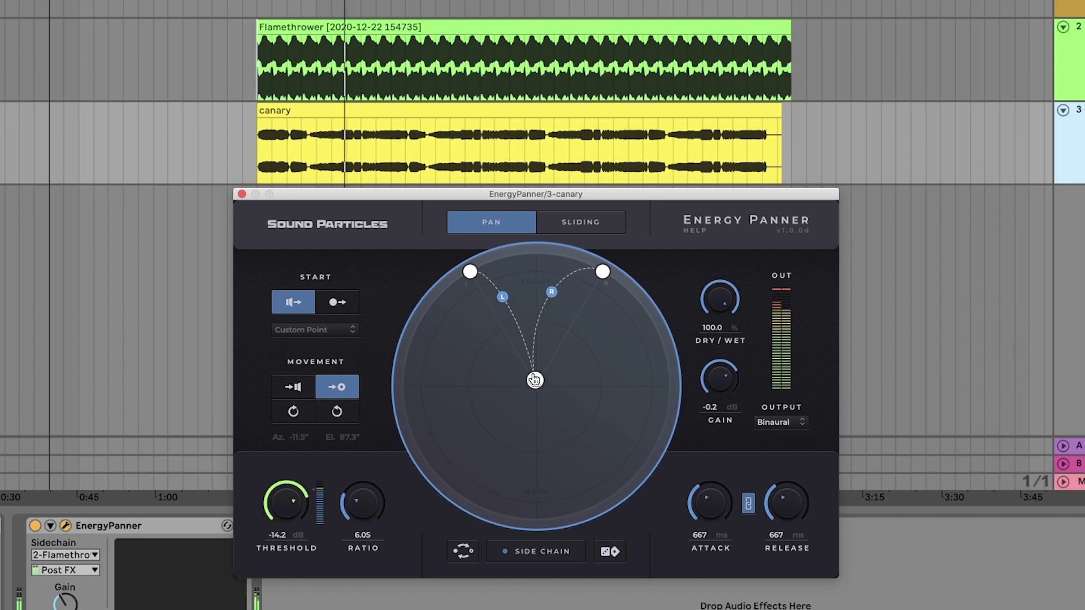
pyautogui.moveTo(534, 379)
pyautogui.mouseDown()
pyautogui.moveTo(441, 373)
pyautogui.moveTo(572, 375)
pyautogui.mouseUp()
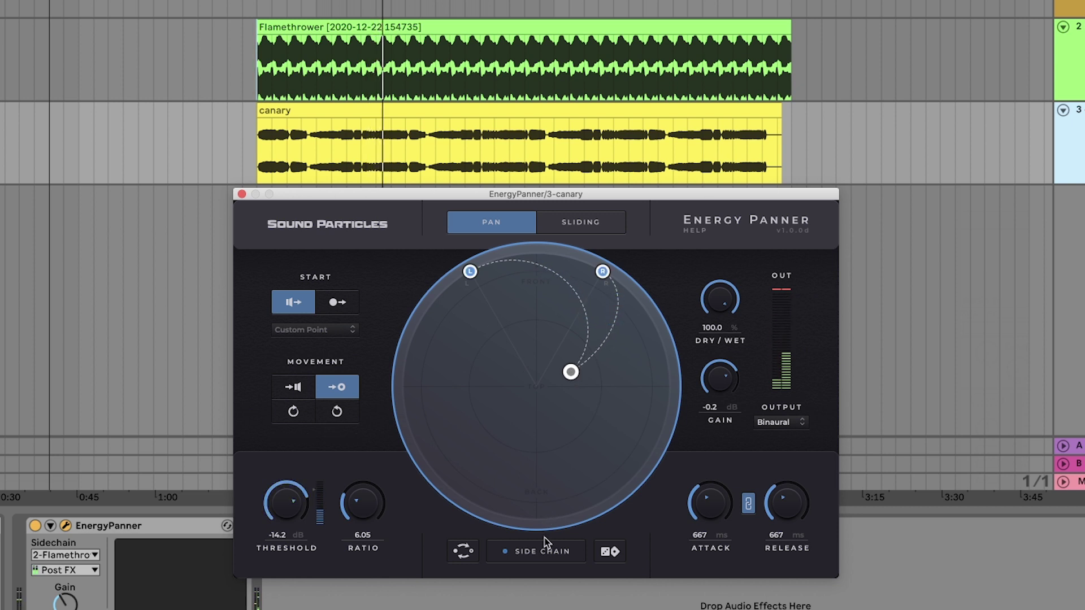
pyautogui.press('space')
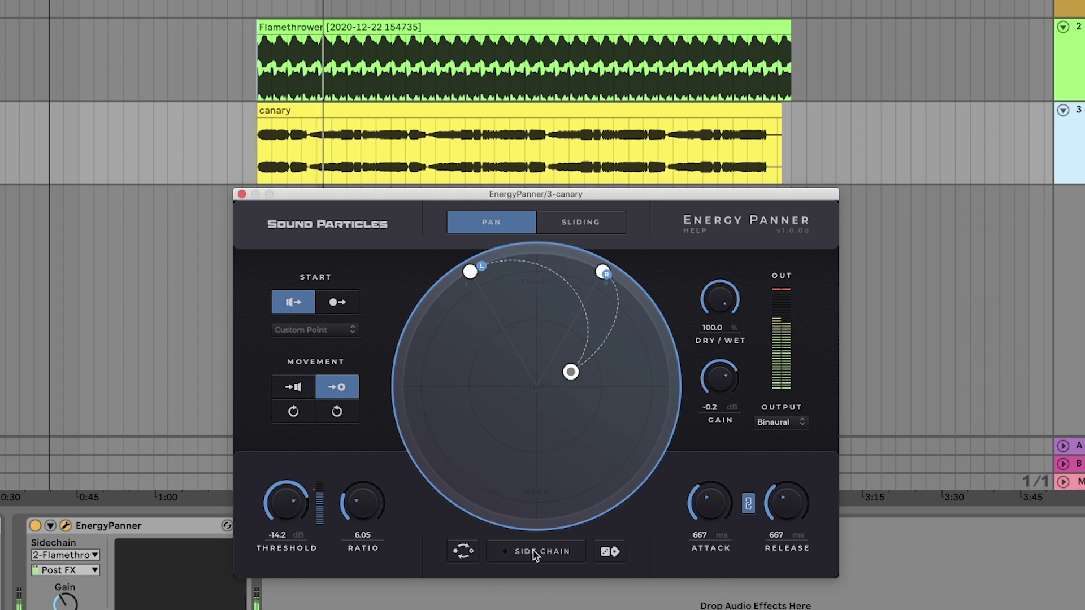
pyautogui.moveTo(286, 508); pyautogui.dragTo(285, 534)
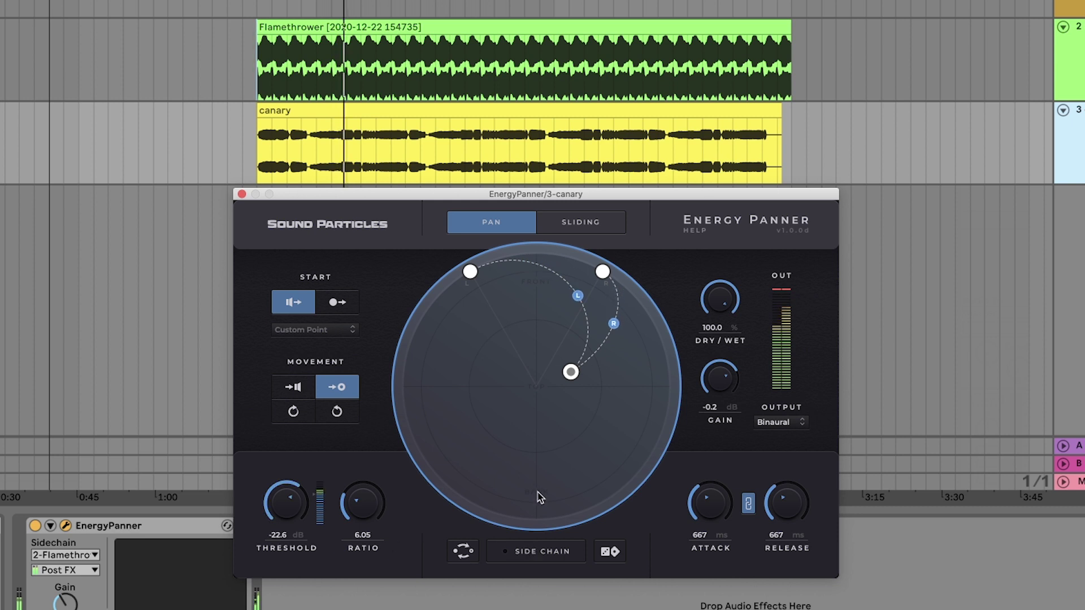
# In sliding mode, raise ratio to 42.1 and unlink attack (137 ms) from release (2279 ms).
pyautogui.click(588, 224)
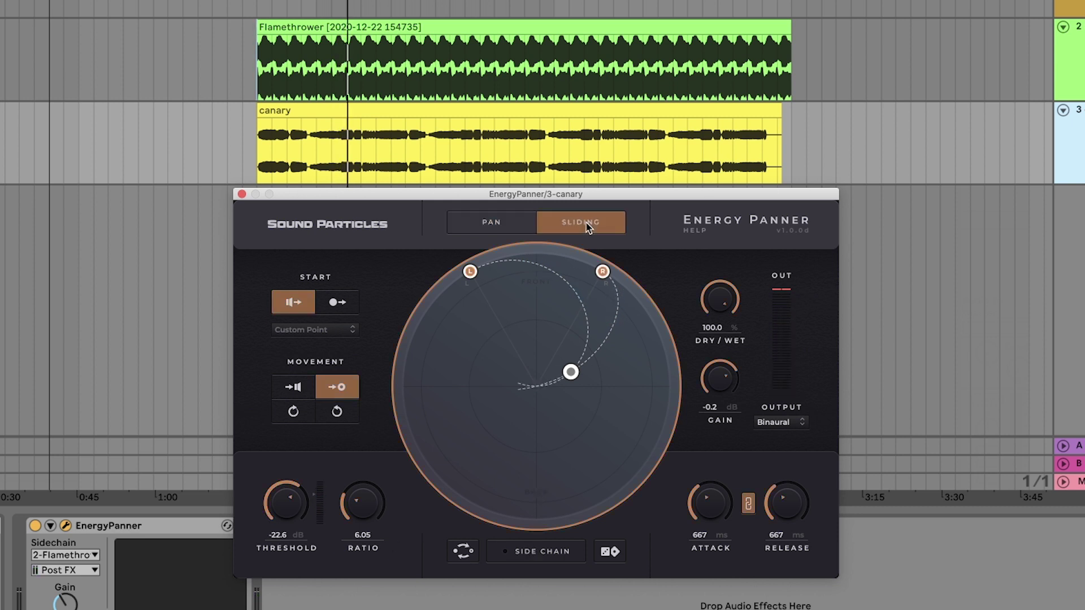
pyautogui.press('space')
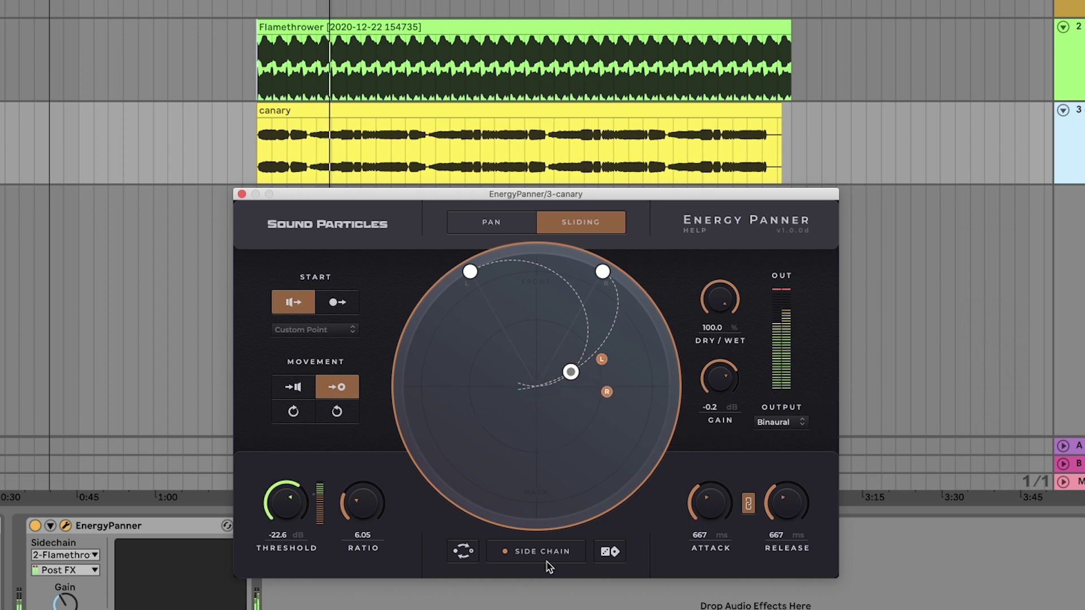
pyautogui.moveTo(363, 503); pyautogui.dragTo(390, 438)
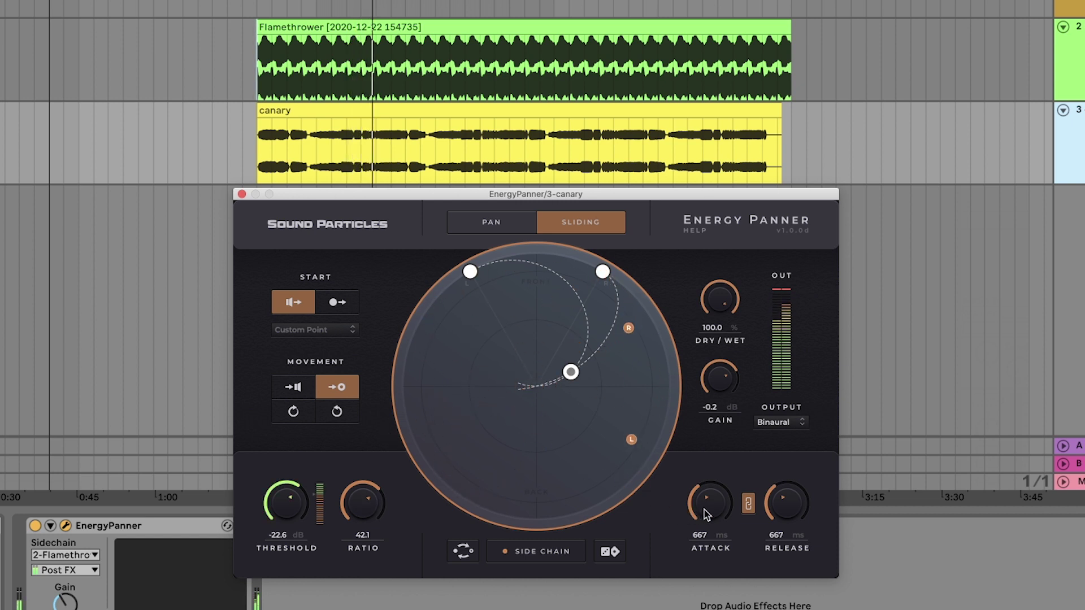
pyautogui.click(748, 505)
pyautogui.moveTo(708, 504); pyautogui.dragTo(708, 543)
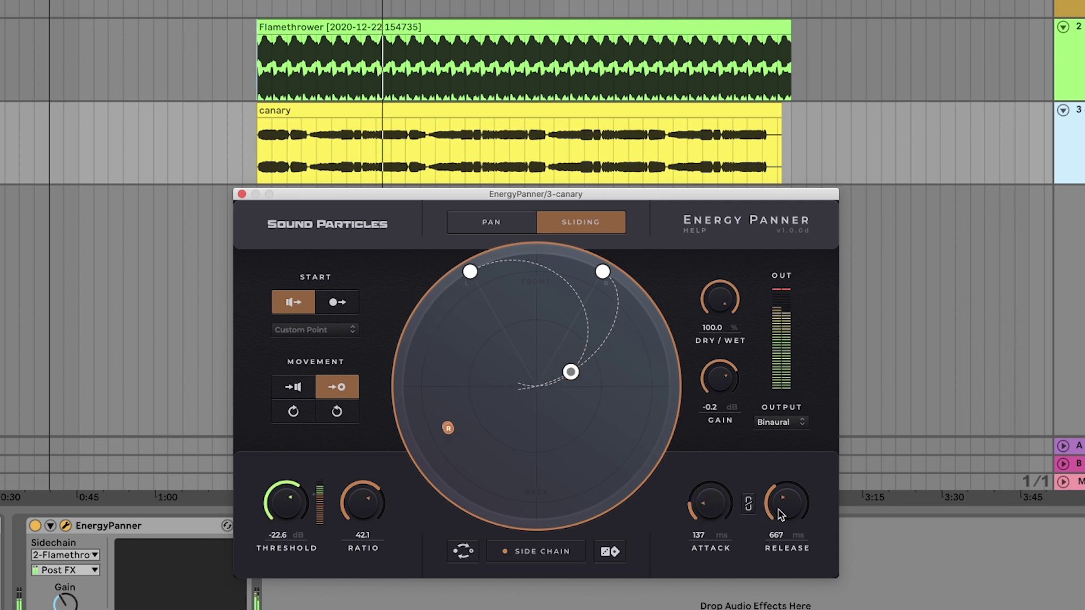
pyautogui.moveTo(781, 514); pyautogui.dragTo(789, 485)
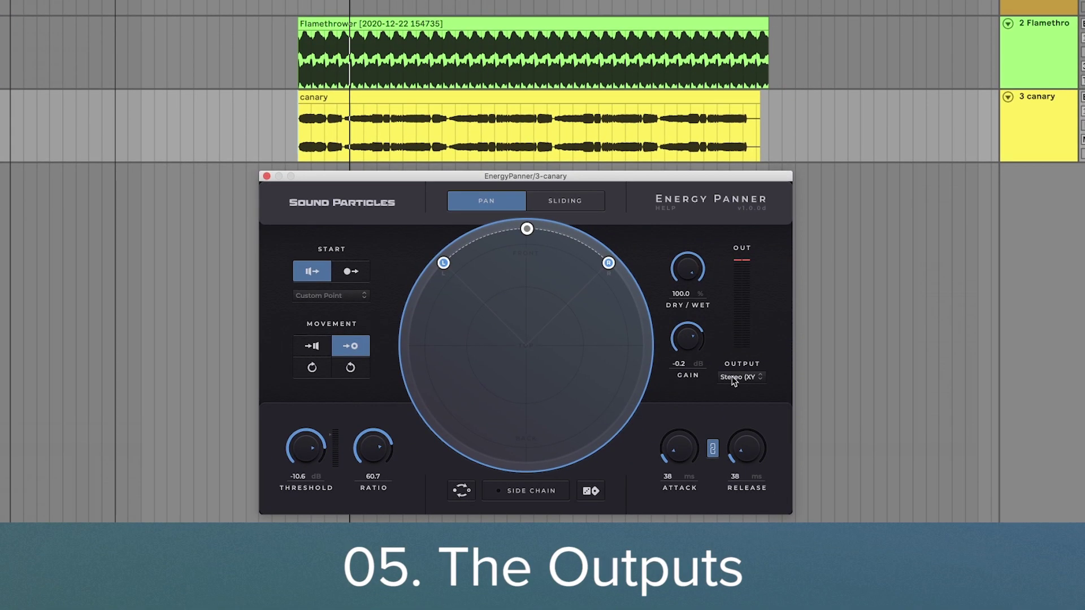
# Cycle the output through Stereo, Stereo (XY) and Stereo (Blumlein), ending on Binaural.
pyautogui.click(738, 377)
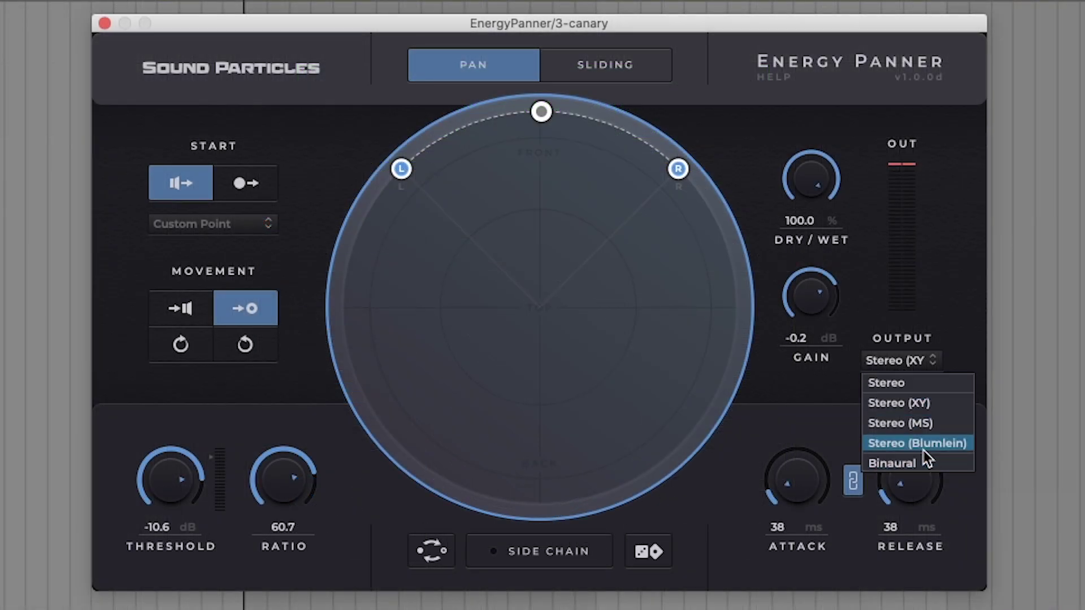
pyautogui.click(922, 381)
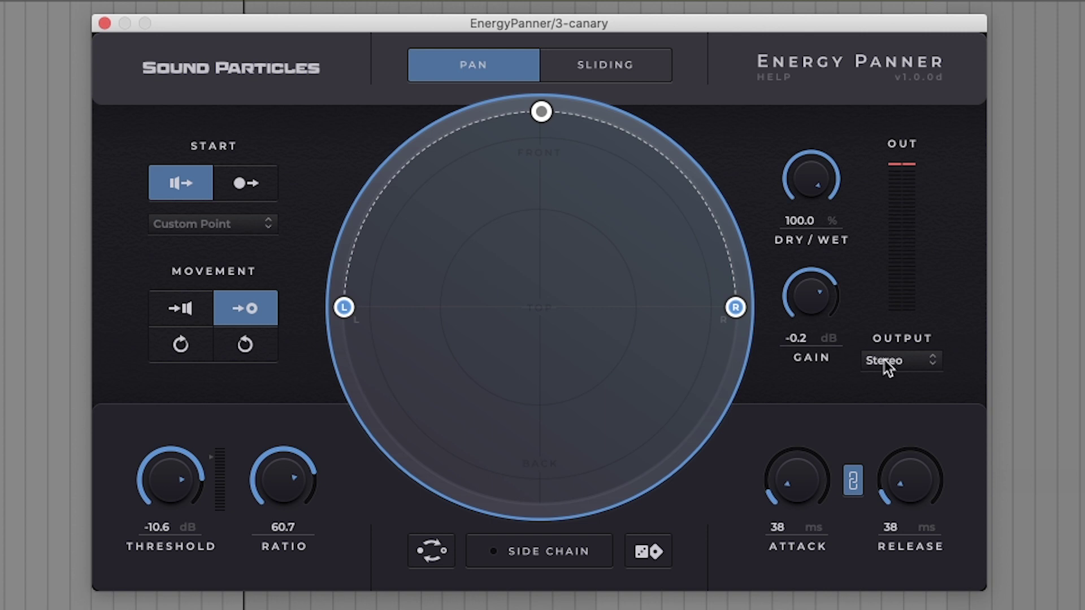
pyautogui.click(900, 360)
pyautogui.click(945, 414)
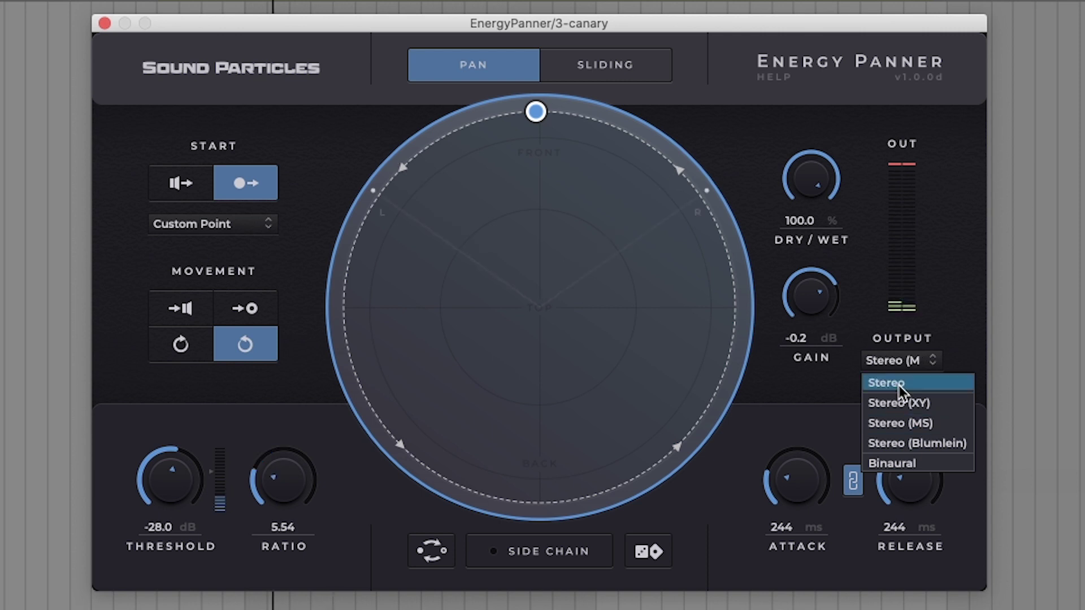
pyautogui.click(917, 443)
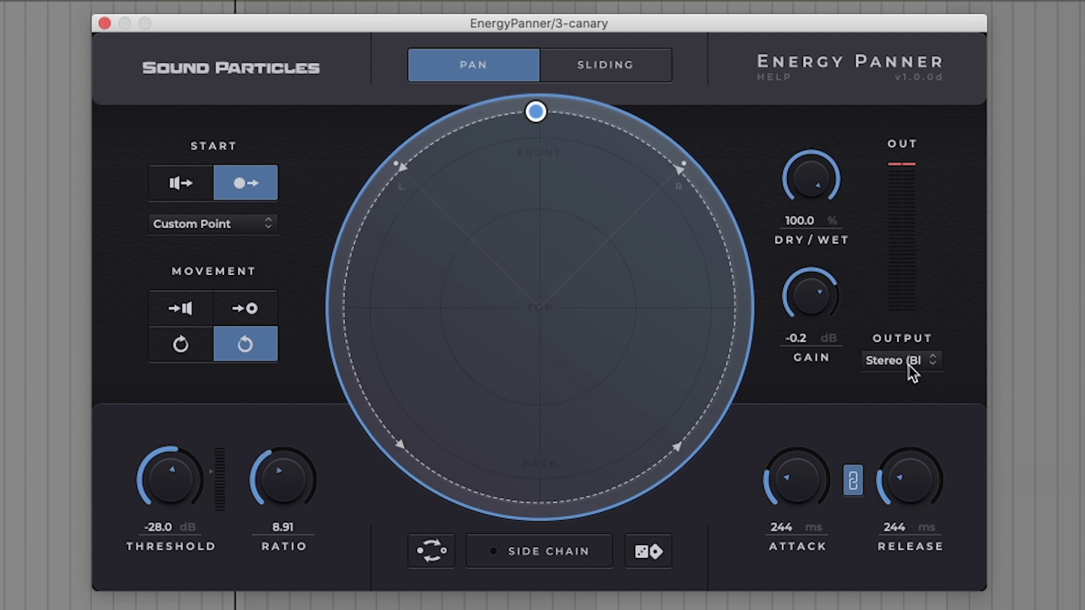
pyautogui.click(911, 360)
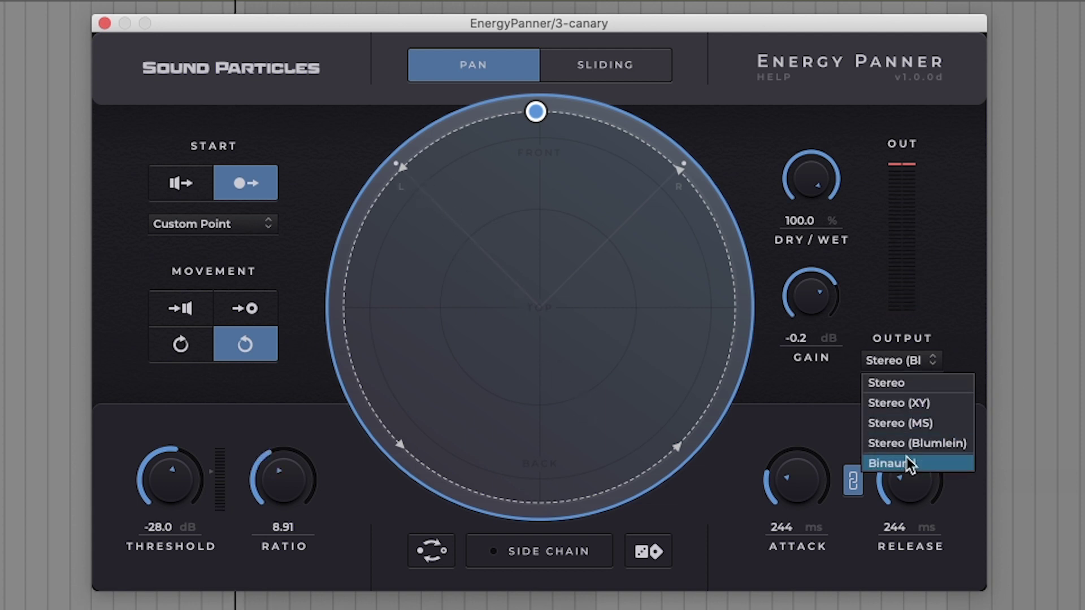
pyautogui.click(906, 457)
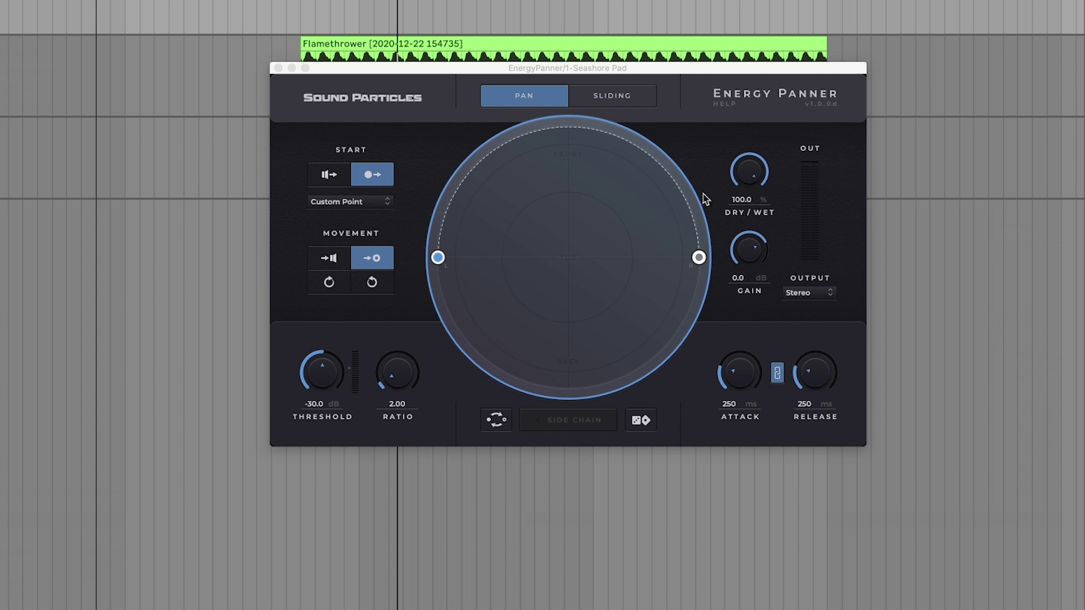
# Focus the Seashore Pad Energy Panner window and edit its DRY/WET percentage.
pyautogui.click(749, 176)
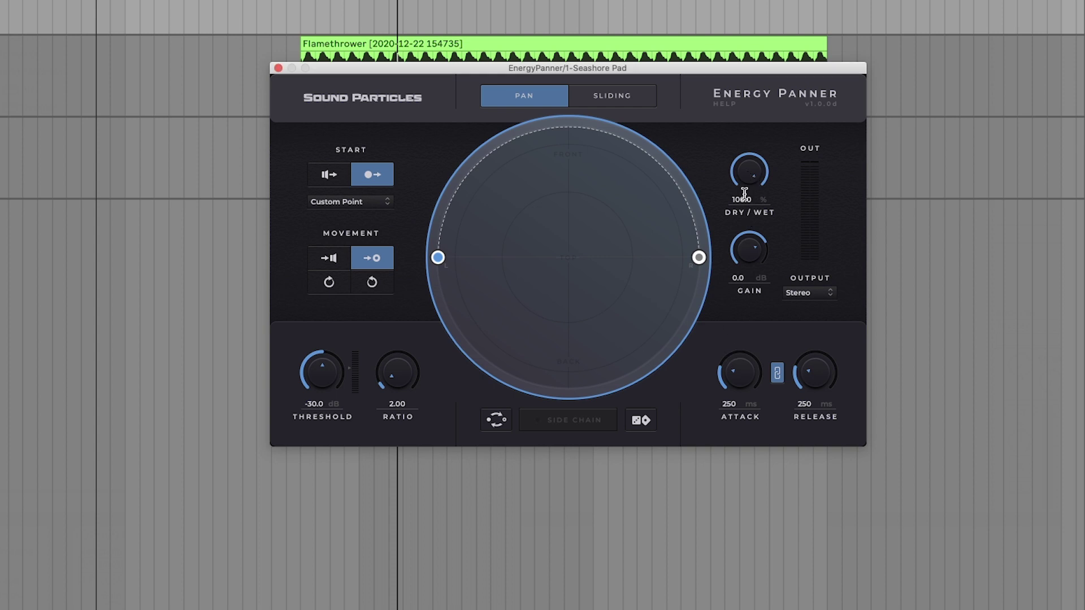
pyautogui.doubleClick(749, 174)
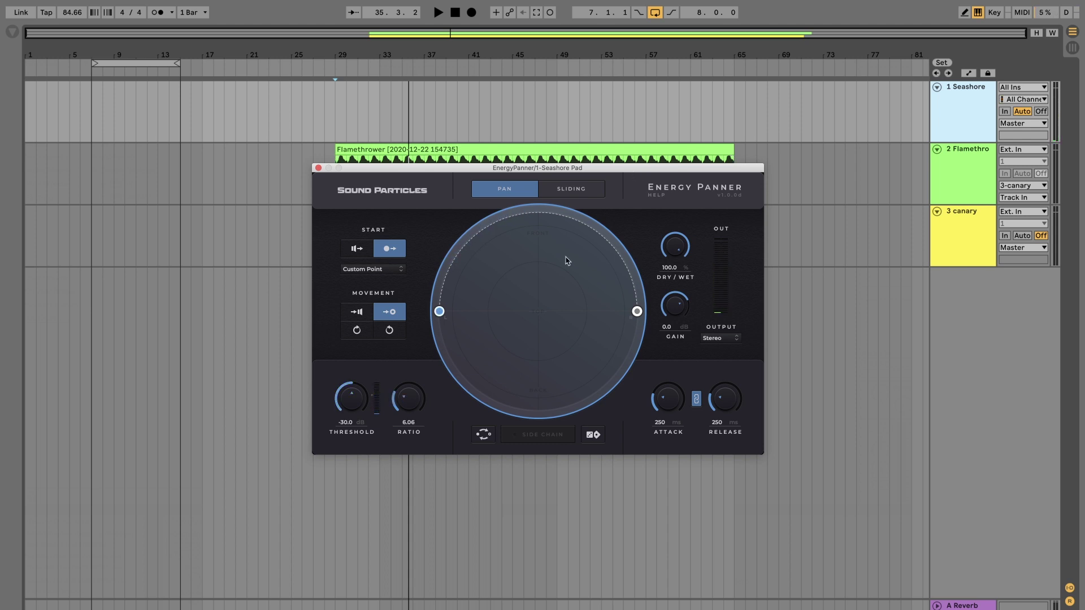
# Select the SLIDING tab and raise the Ratio knob to 99.2, threshold staying at -30 dB.
pyautogui.click(565, 190)
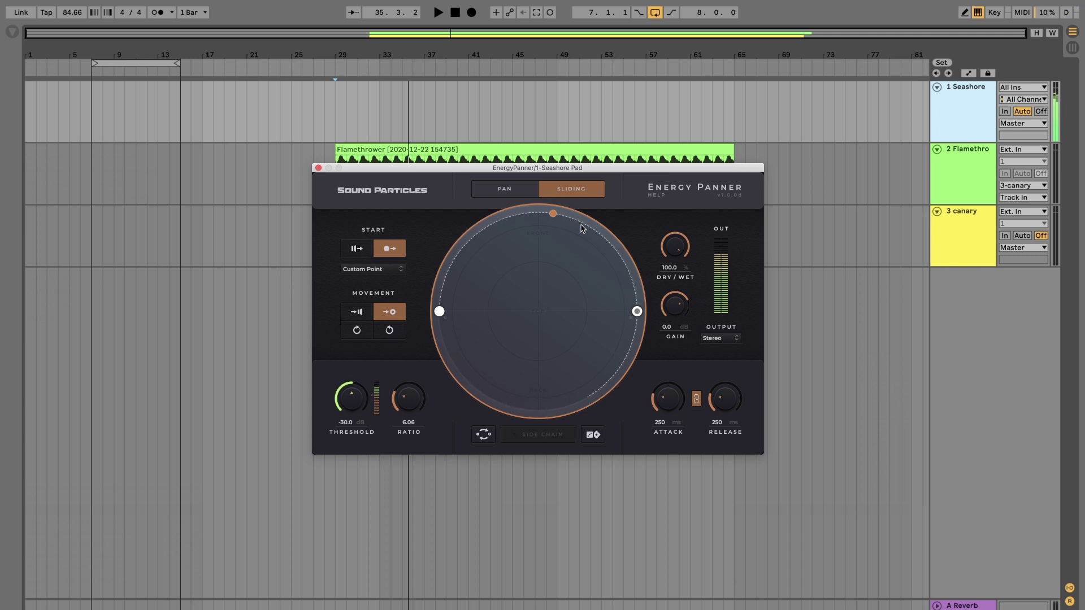
pyautogui.moveTo(415, 406); pyautogui.dragTo(419, 366)
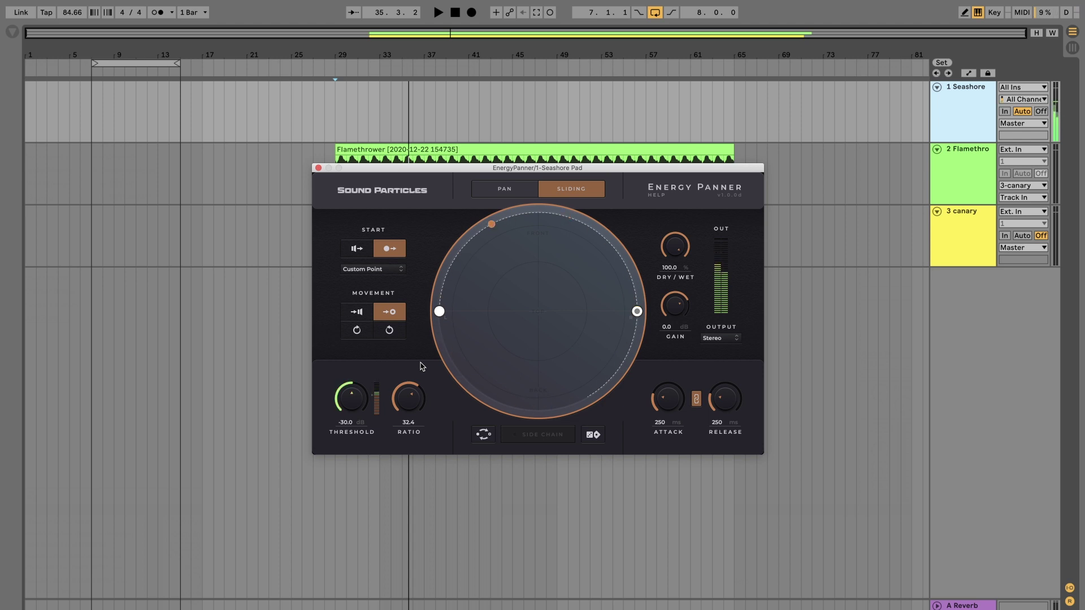
pyautogui.moveTo(415, 405); pyautogui.dragTo(418, 362)
pyautogui.moveTo(418, 357); pyautogui.dragTo(420, 355)
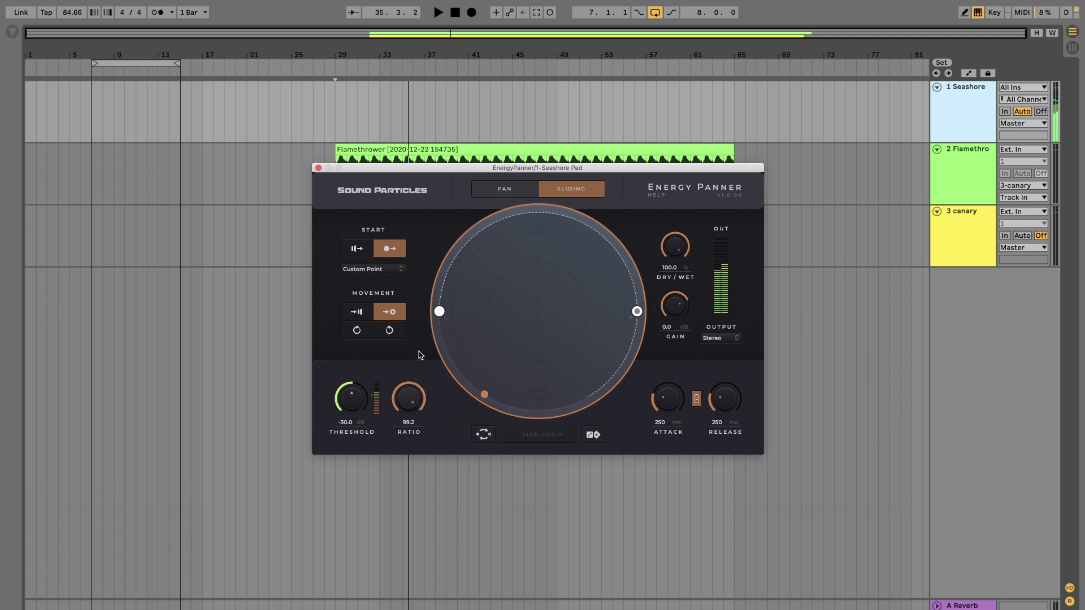